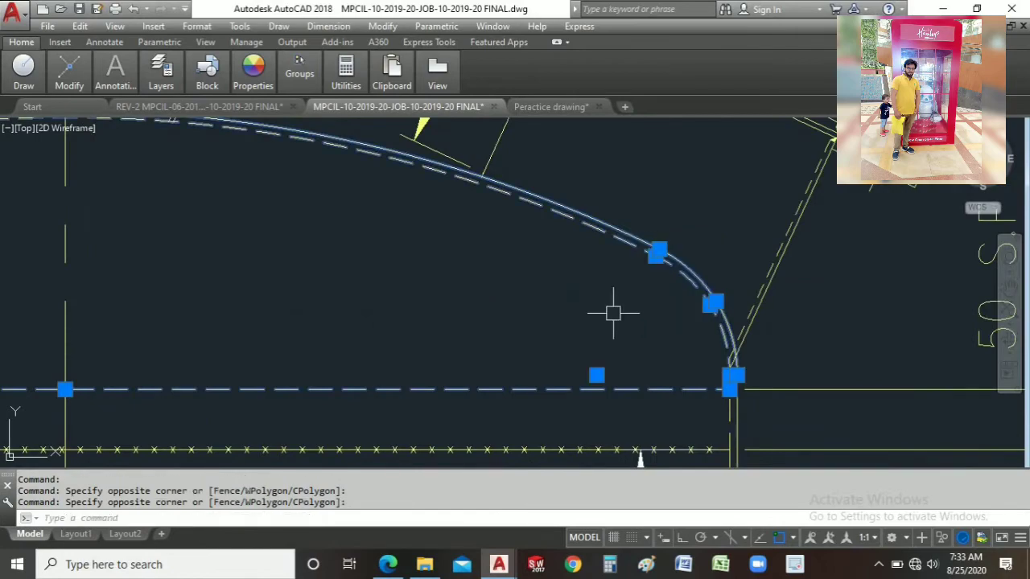
# Deselect the dished end outline and the other selected lines in the vessel drawing
pyautogui.scroll(-5, 609, 309)
pyautogui.moveTo(555, 298); pyautogui.dragTo(581, 217, button='middle')
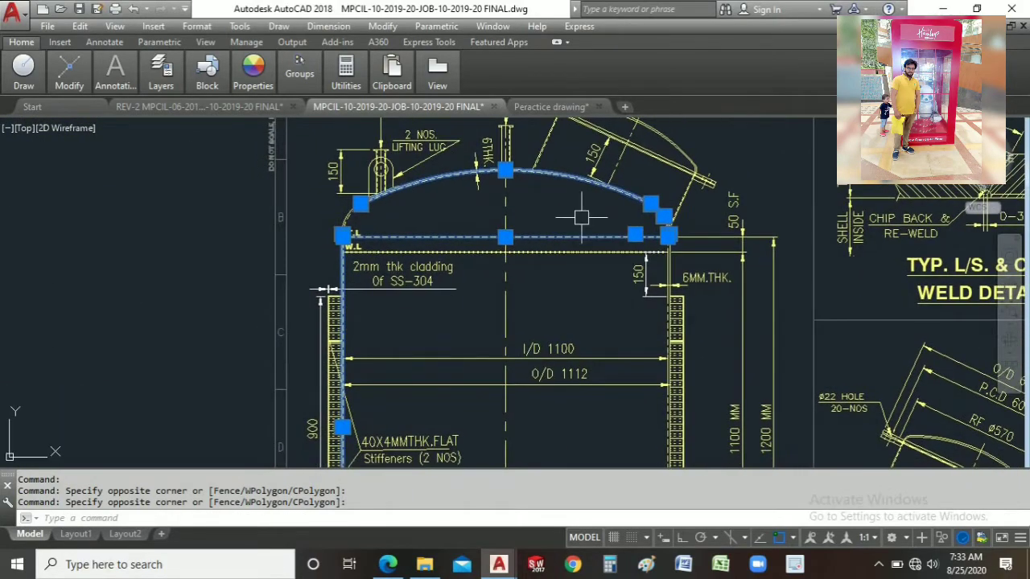
pyautogui.rightClick(580, 217)
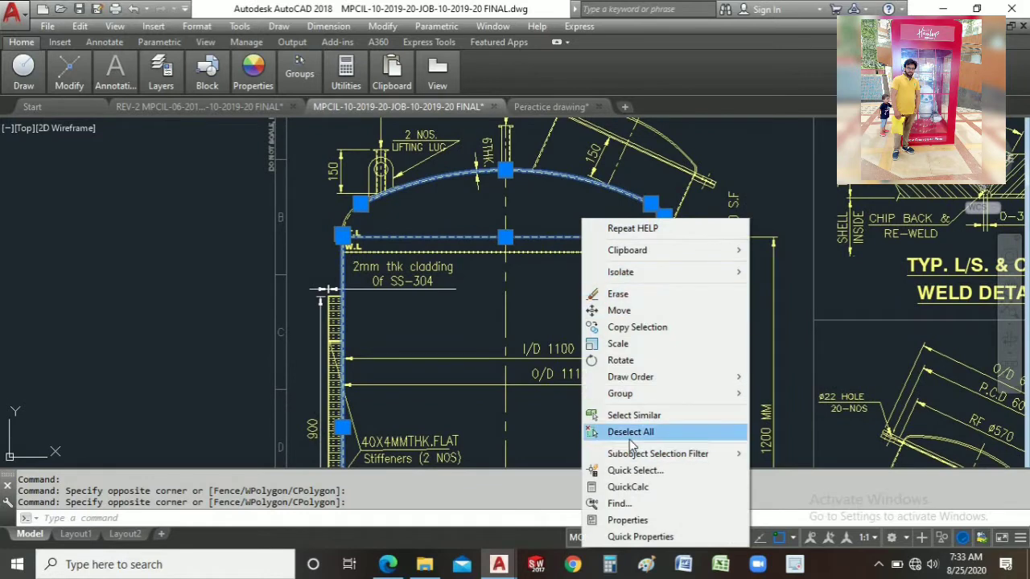
pyautogui.click(630, 432)
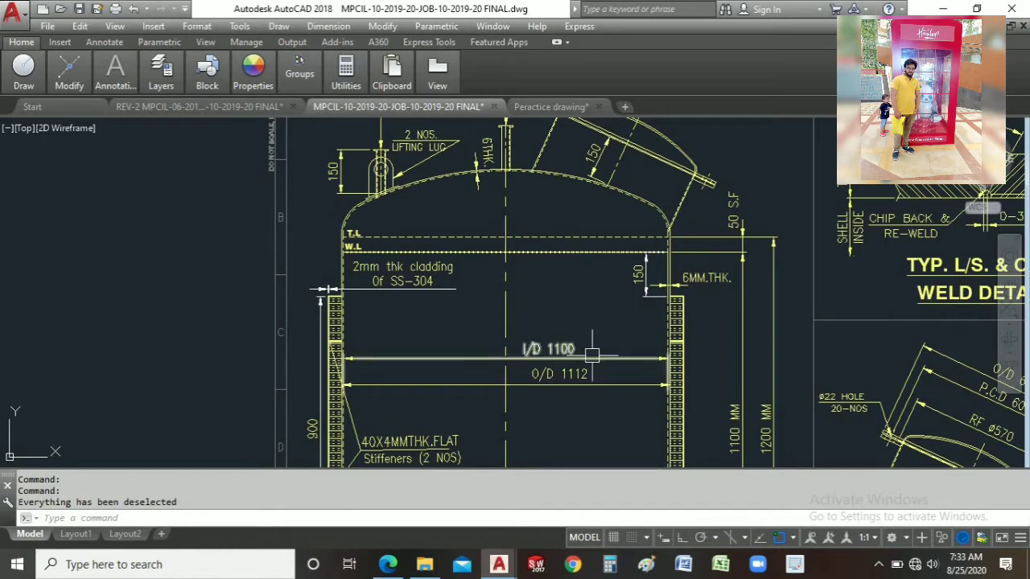
# In the Peractice drawing, place the label "torisphorical dish" in a blank area above the existing shapes and change its text height
pyautogui.click(553, 106)
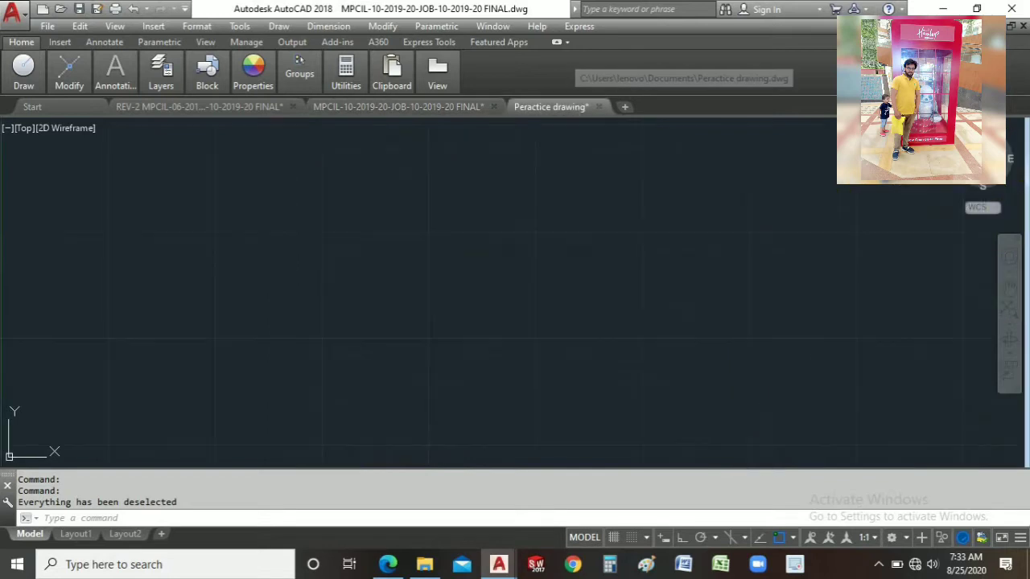
pyautogui.scroll(-10, 594, 271)
pyautogui.moveTo(587, 264); pyautogui.dragTo(582, 230, button='middle')
pyautogui.scroll(6, 582, 230)
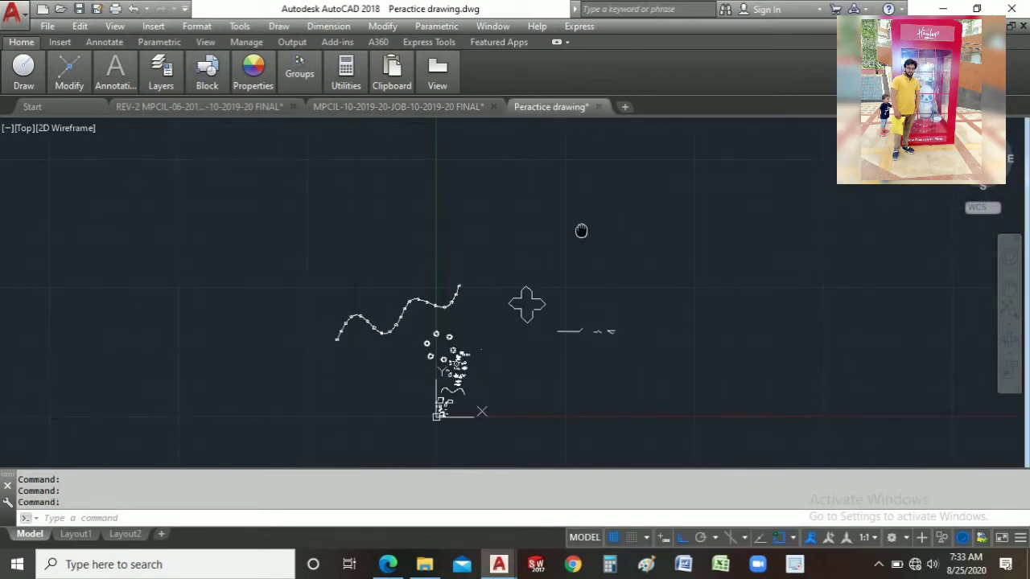
pyautogui.scroll(6, 349, 422)
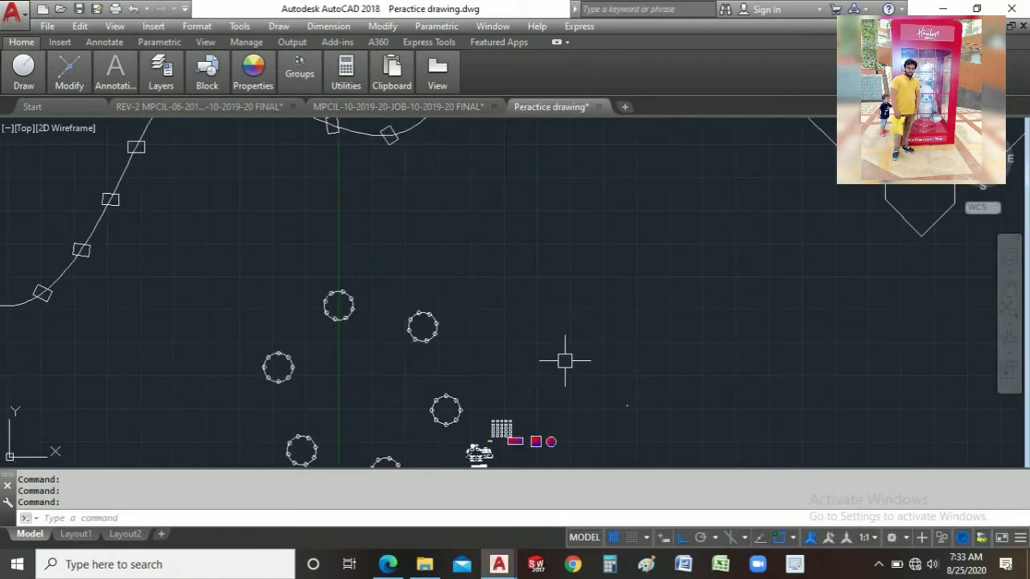
pyautogui.scroll(2, 560, 359)
pyautogui.moveTo(563, 335); pyautogui.dragTo(564, 291, button='middle')
pyautogui.scroll(-8, 500, 435)
pyautogui.moveTo(537, 348); pyautogui.dragTo(486, 435, button='middle')
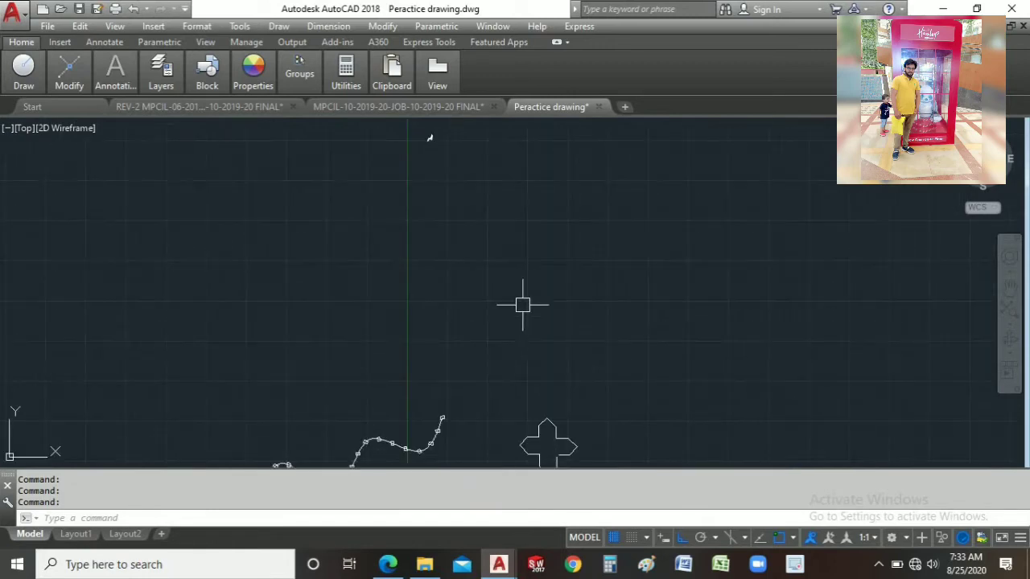
pyautogui.moveTo(522, 304); pyautogui.dragTo(525, 323, button='middle')
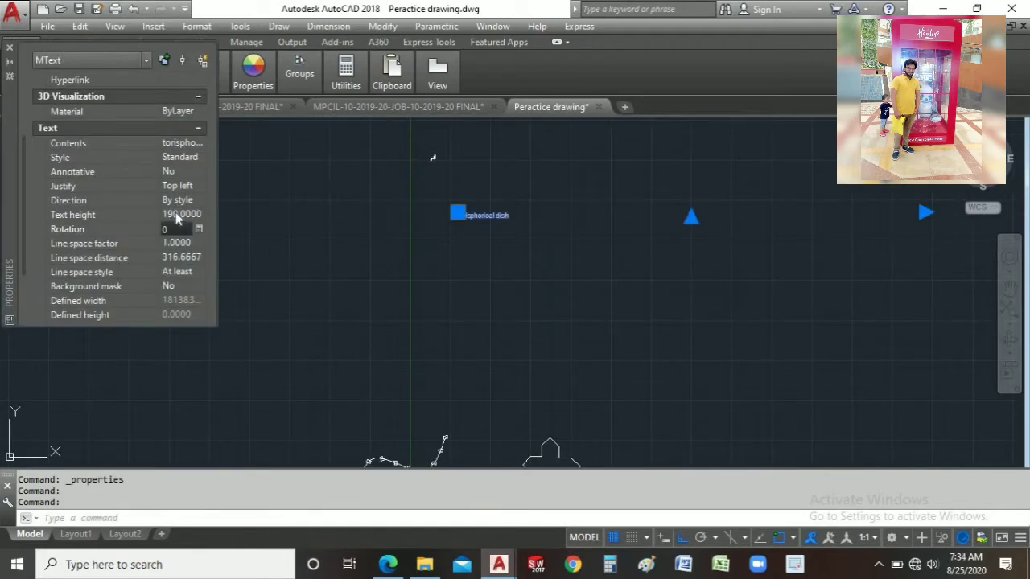
pyautogui.click(176, 214)
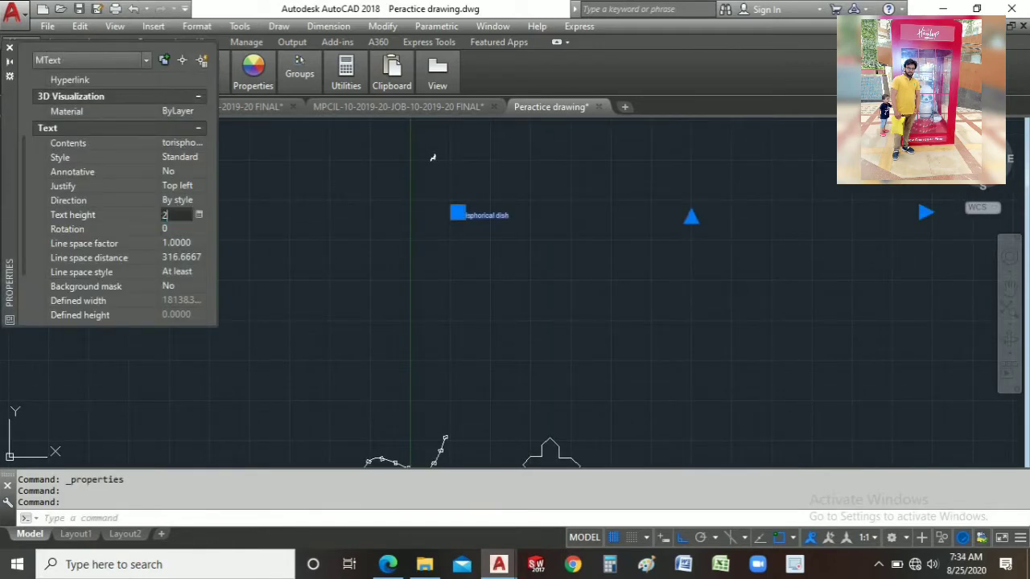
# Examine the dished end, T.L and W.L lines and shell diameter dimensions in the MPCIL-10-2019-20-JOB-10-2019-20 FINAL drawing
pyautogui.click(398, 106)
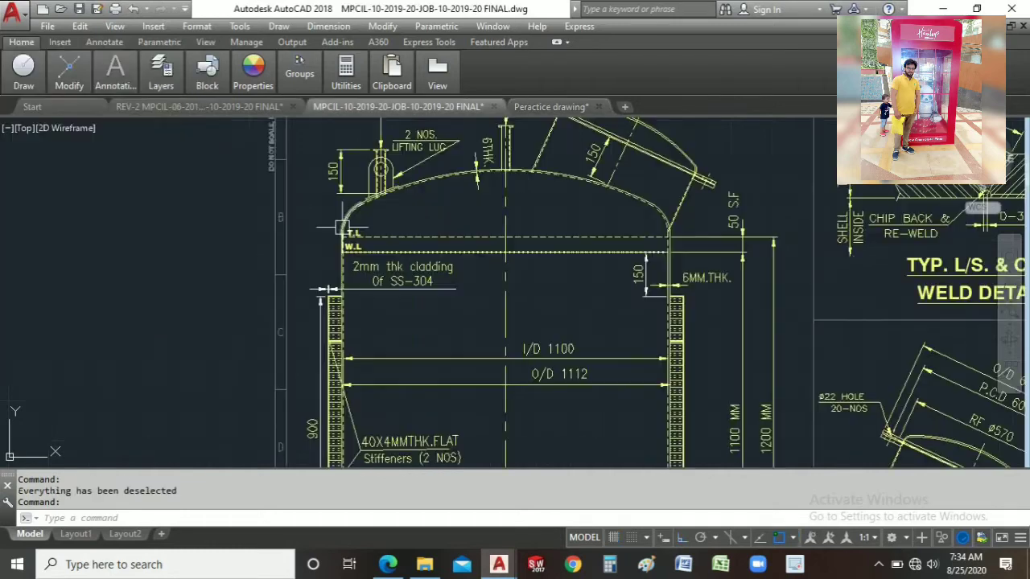
pyautogui.scroll(1, 345, 255)
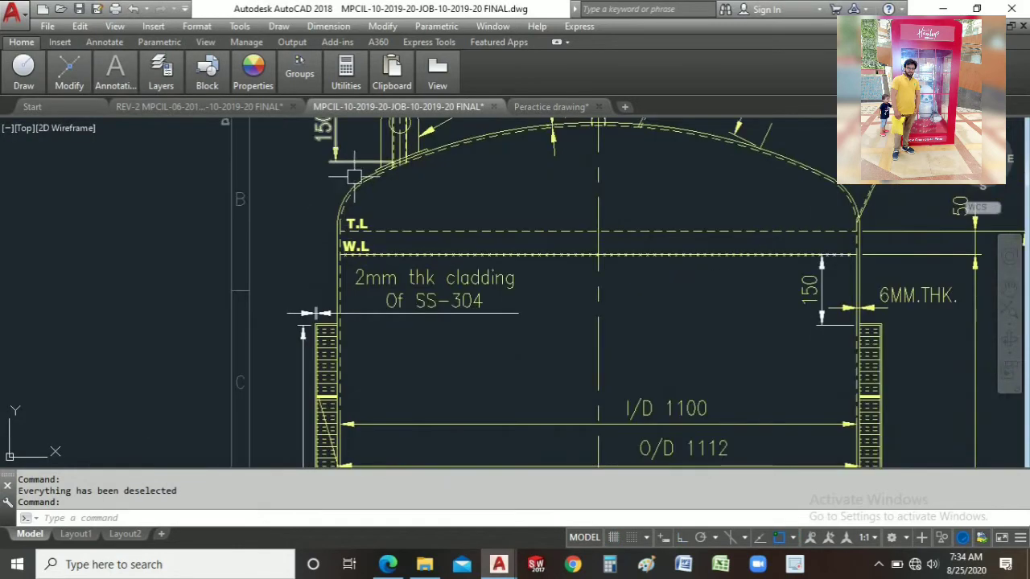
pyautogui.scroll(1, 349, 253)
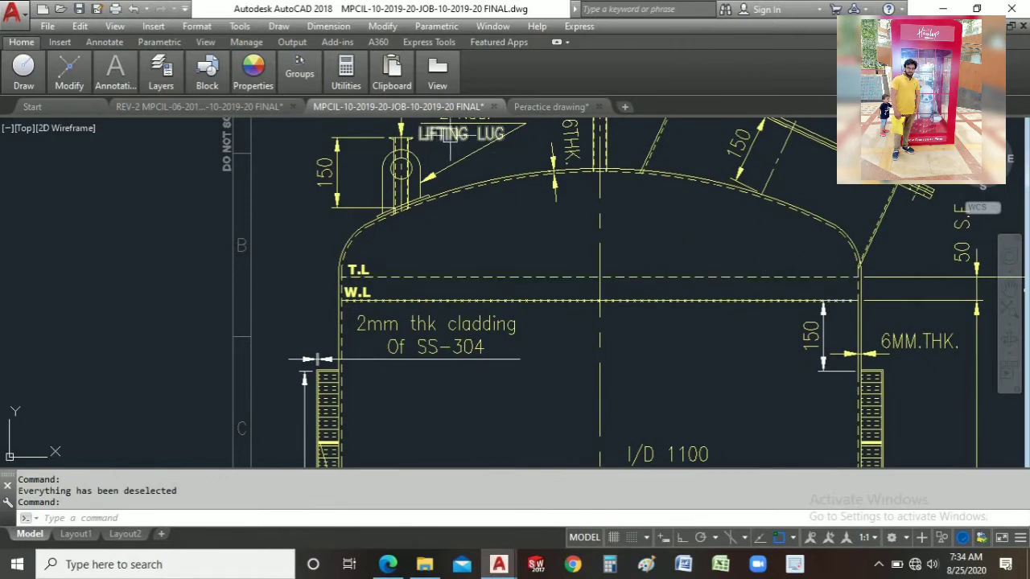
pyautogui.moveTo(549, 119)
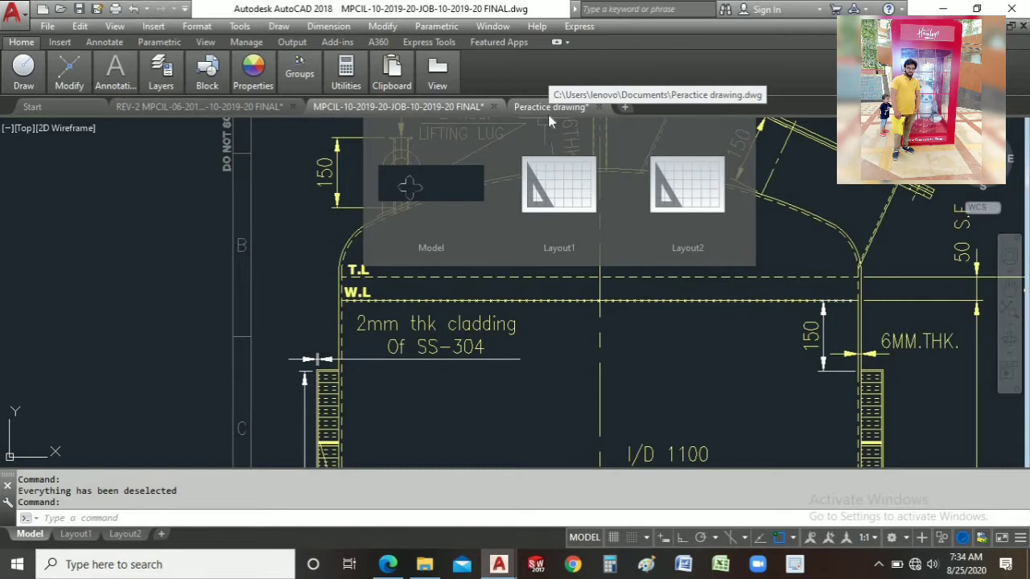
pyautogui.click(550, 118)
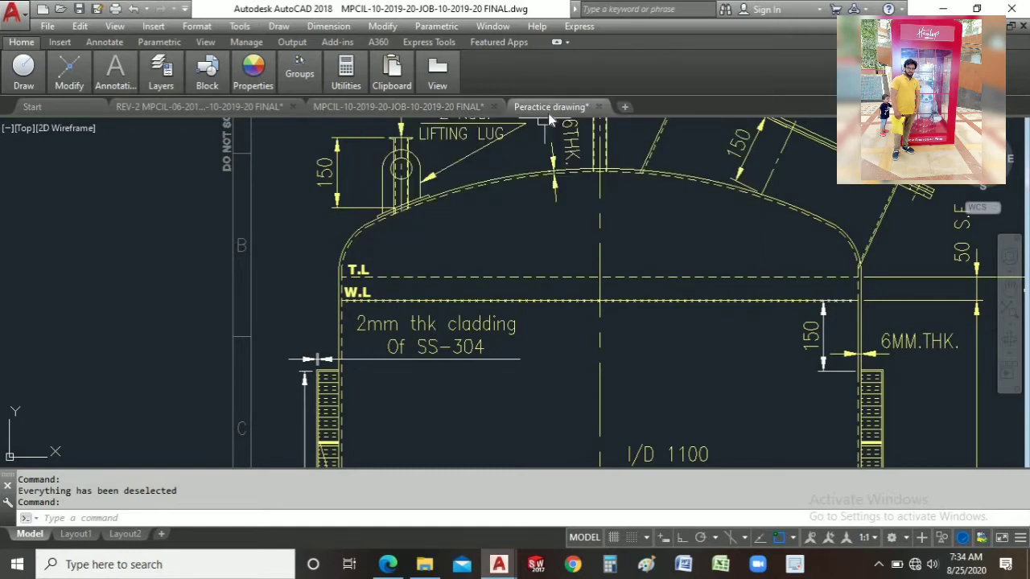
pyautogui.scroll(2, 531, 257)
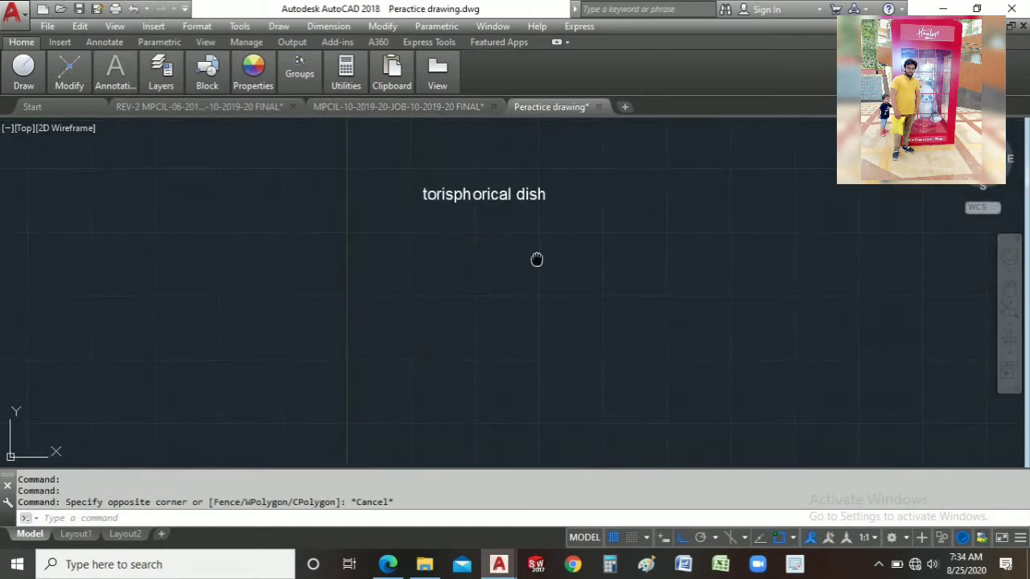
pyautogui.click(440, 109)
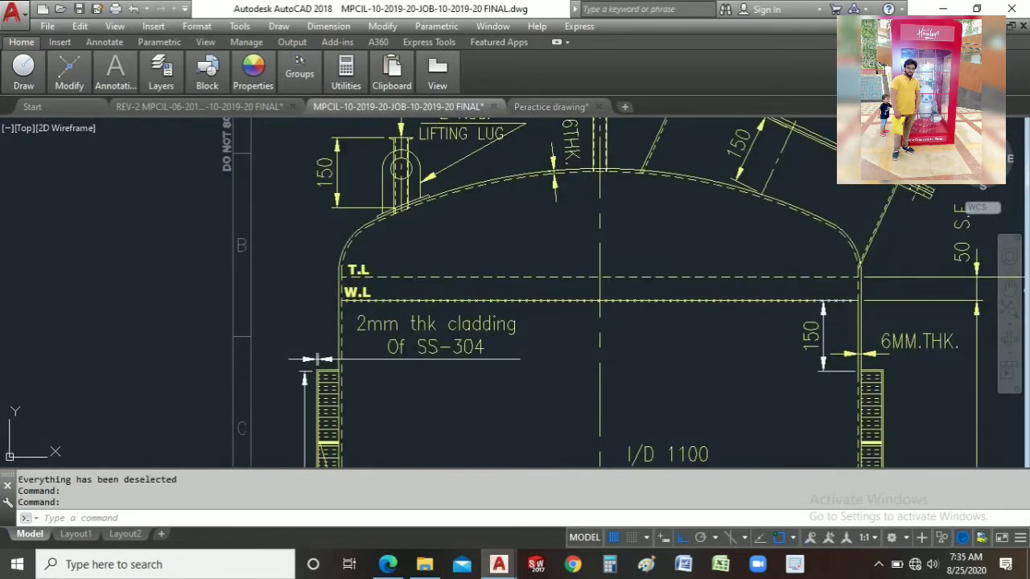
pyautogui.moveTo(700, 402); pyautogui.dragTo(703, 288, button='middle')
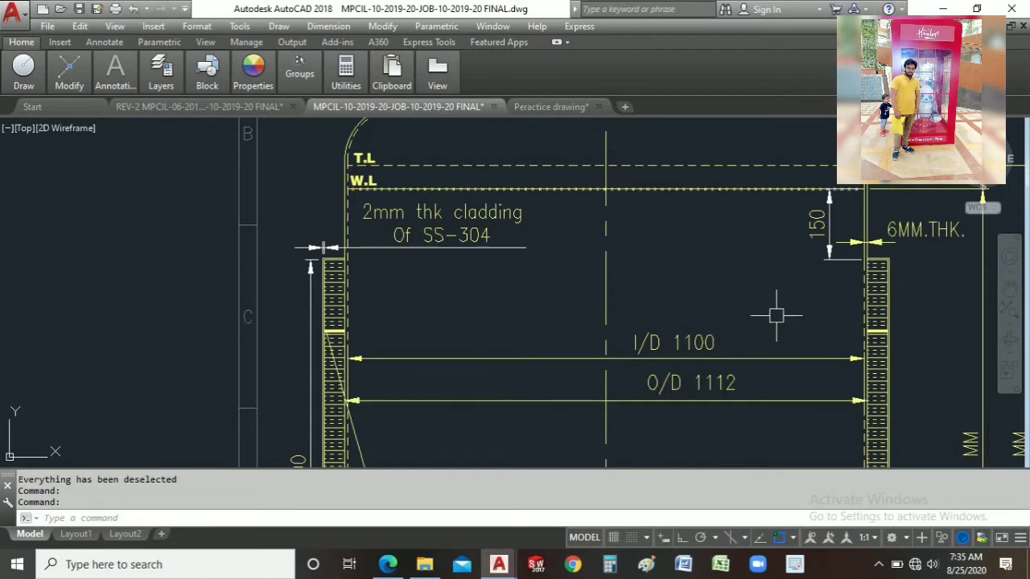
pyautogui.moveTo(777, 306); pyautogui.dragTo(658, 388, button='middle')
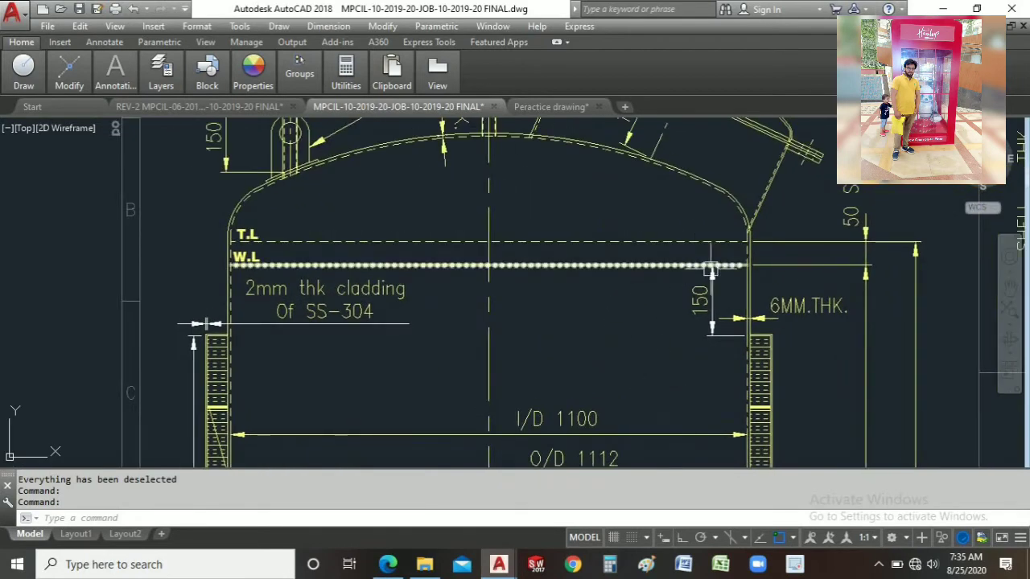
pyautogui.scroll(2, 754, 238)
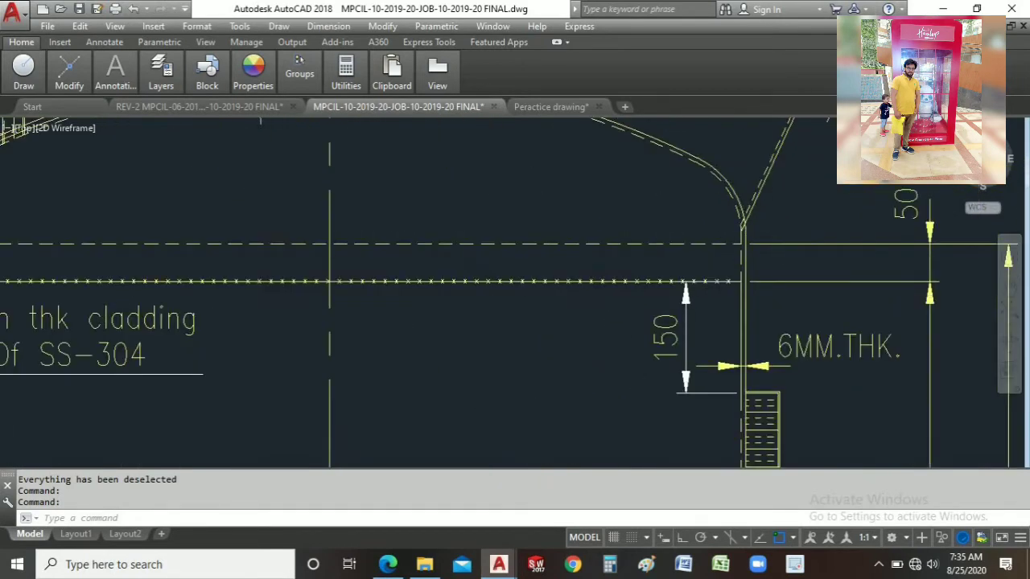
pyautogui.scroll(-2, 676, 229)
# Draw a circle of radius 1100 below the "torisphorical dish" label in the Peractice drawing
pyautogui.click(549, 106)
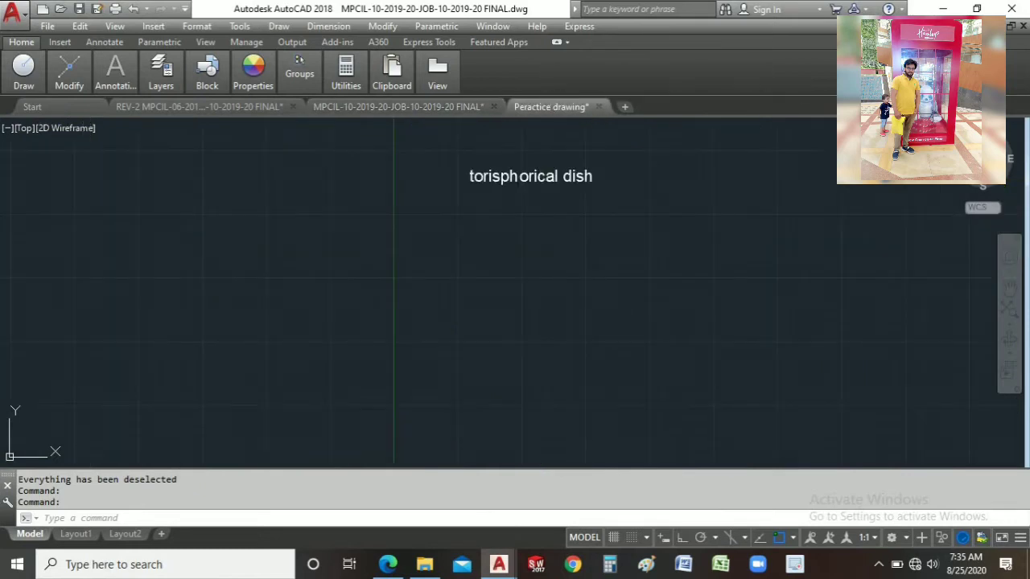
pyautogui.moveTo(571, 287); pyautogui.dragTo(569, 278, button='middle')
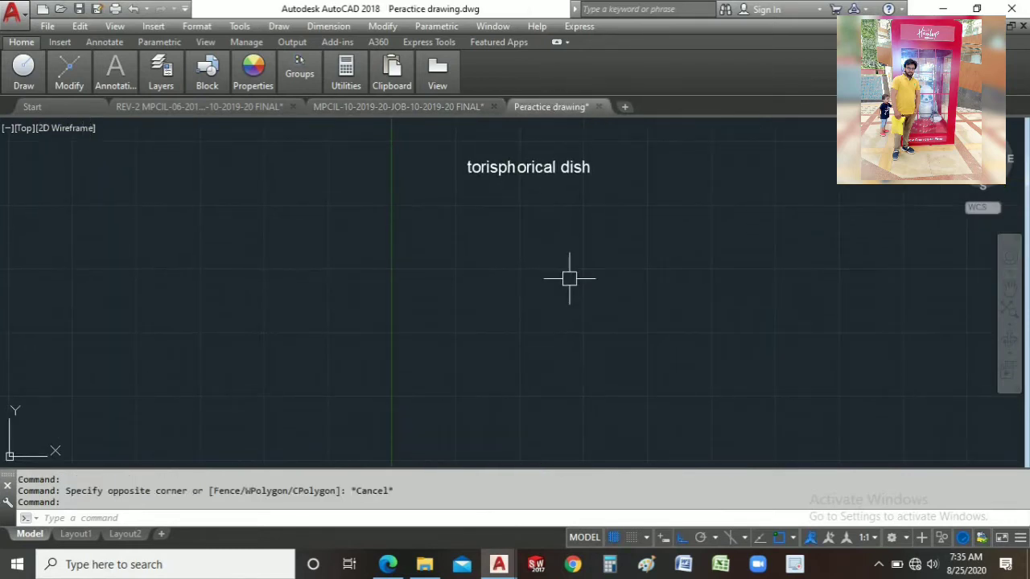
pyautogui.press('Return')
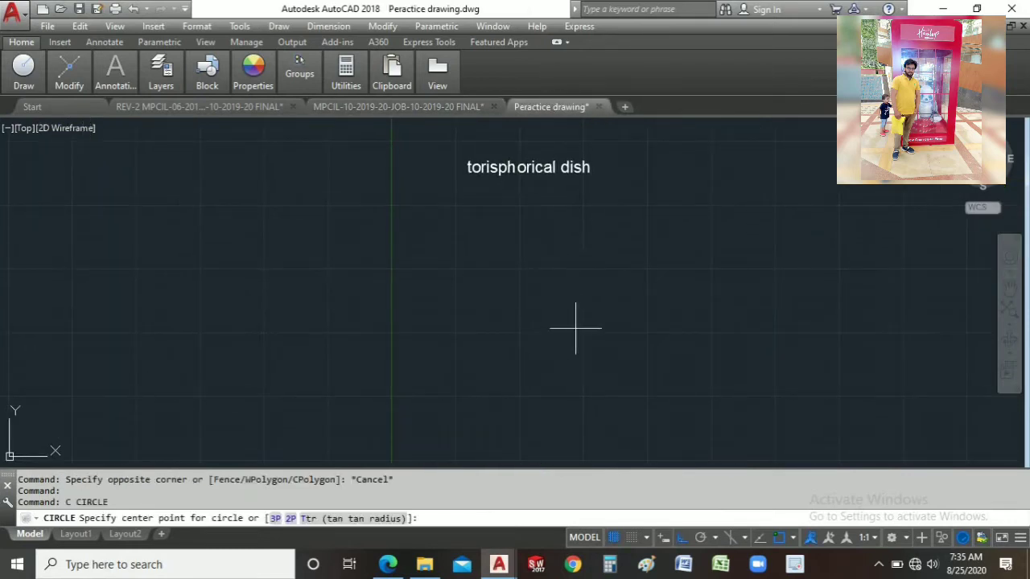
pyautogui.click(538, 350)
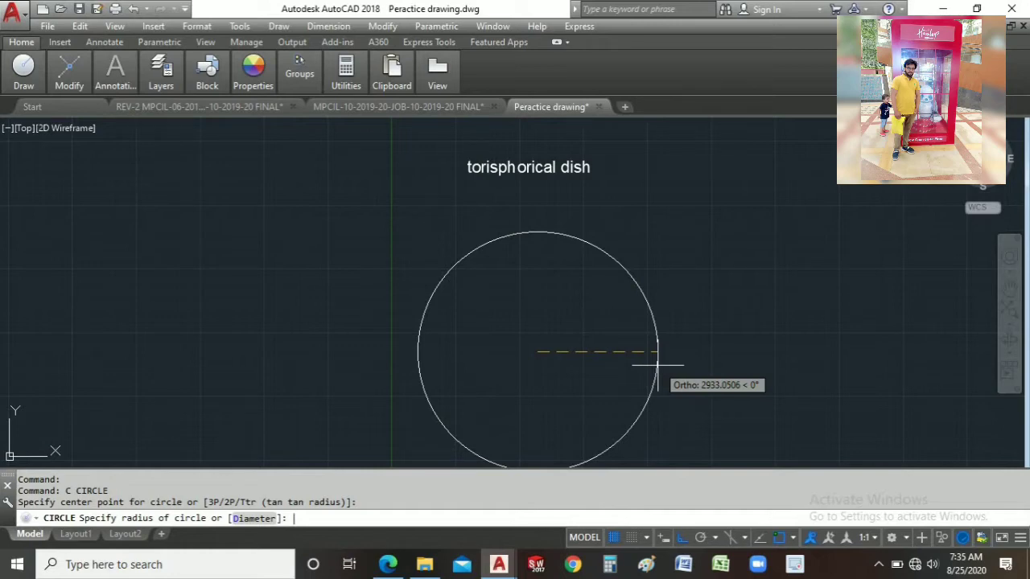
pyautogui.press('Return')
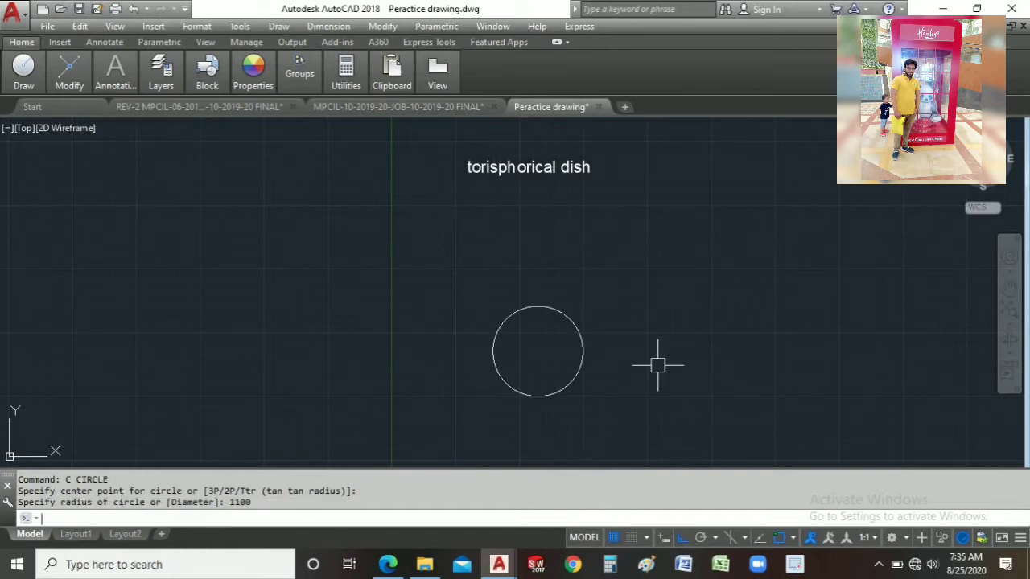
# Move the circle straight up by its centre so it sits closer beneath the label
pyautogui.scroll(4, 544, 363)
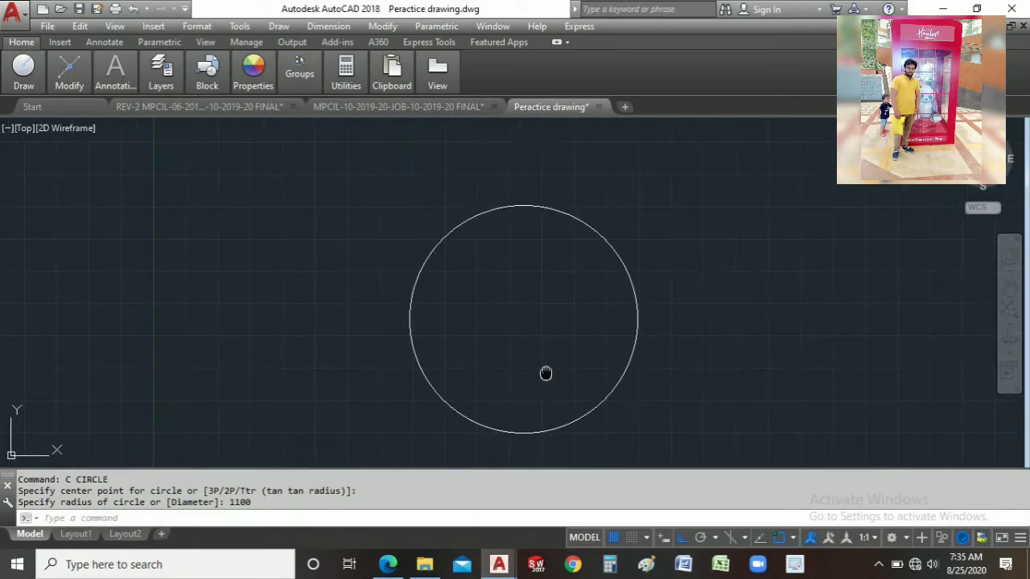
pyautogui.scroll(-4, 545, 370)
pyautogui.click(545, 307)
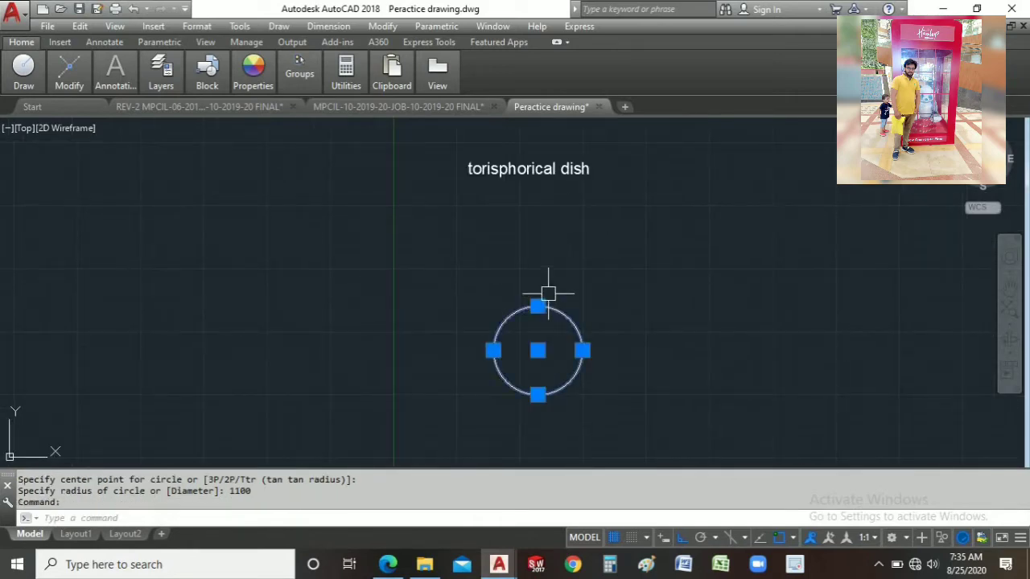
pyautogui.write('m')
pyautogui.press('Return')
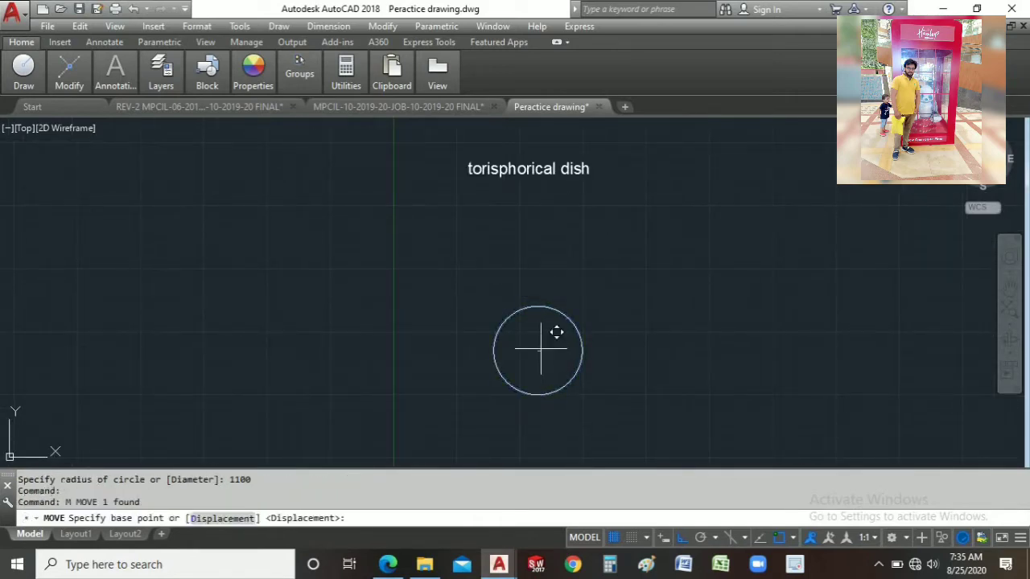
pyautogui.click(537, 350)
pyautogui.click(538, 268)
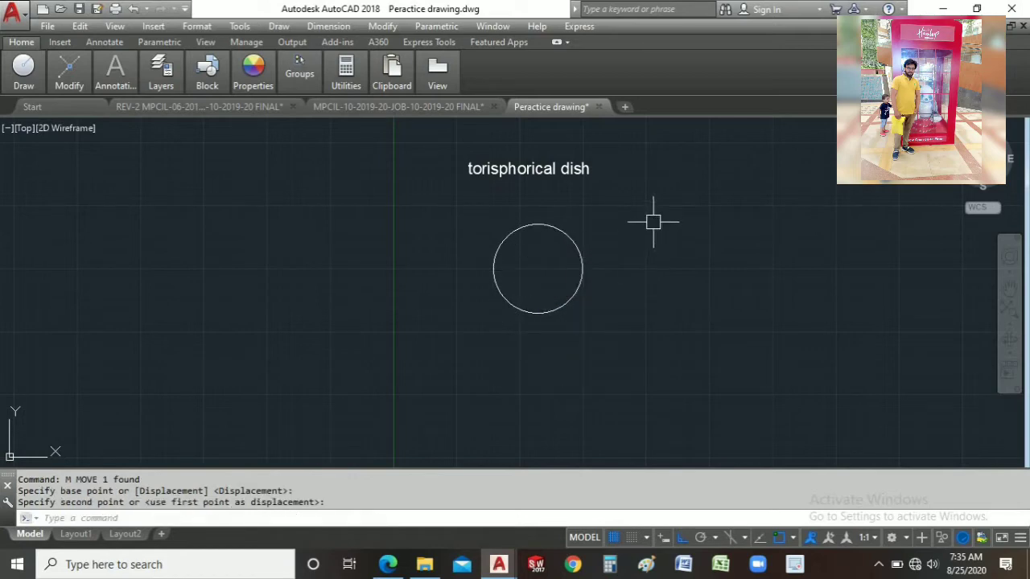
# Draw a vertical line from the circle's top quadrant down to a point just below its centre
pyautogui.write('l')
pyautogui.press('Return')
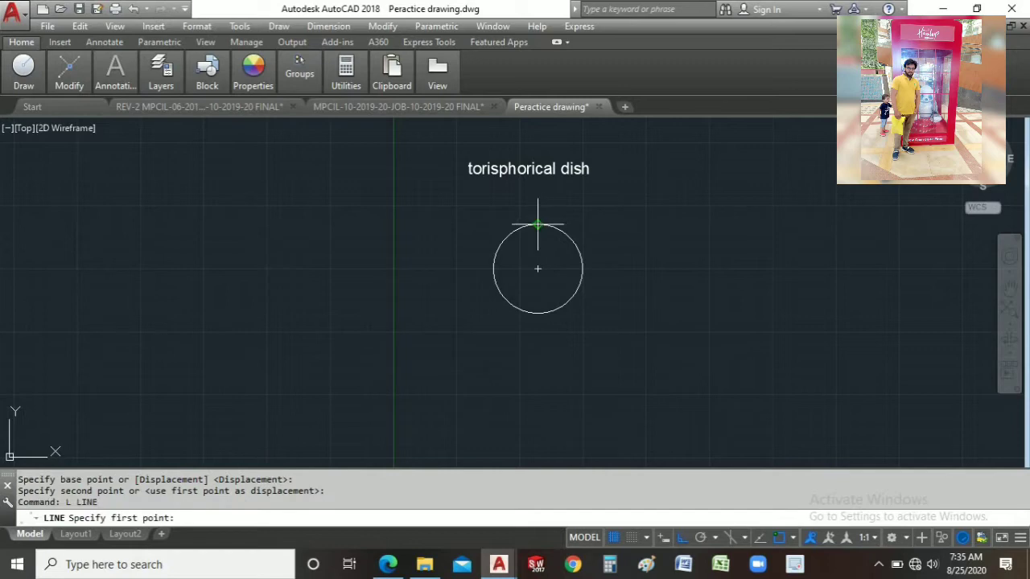
pyautogui.click(537, 225)
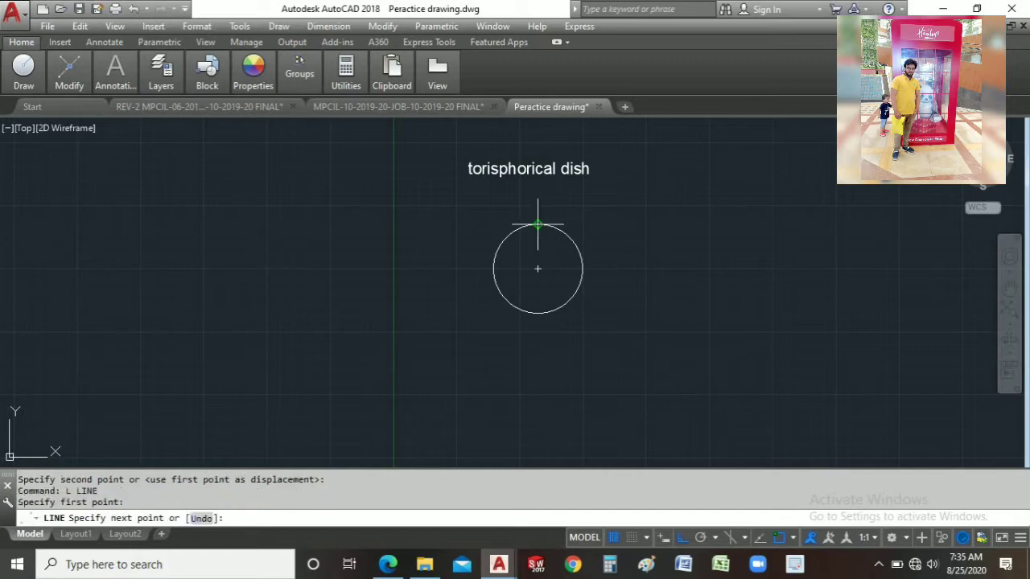
pyautogui.click(537, 268)
pyautogui.rightClick(538, 292)
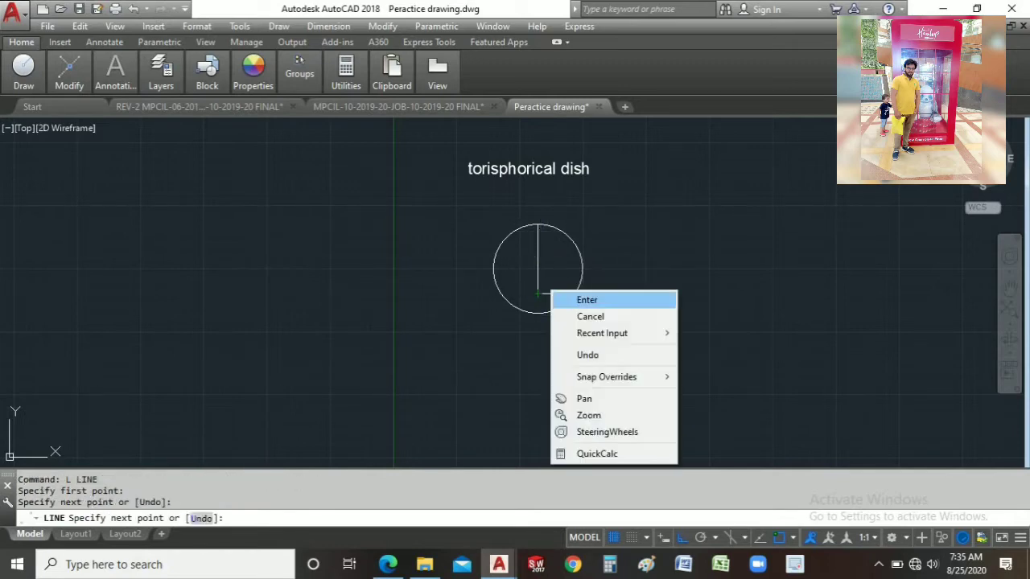
pyautogui.click(586, 299)
pyautogui.scroll(3, 536, 254)
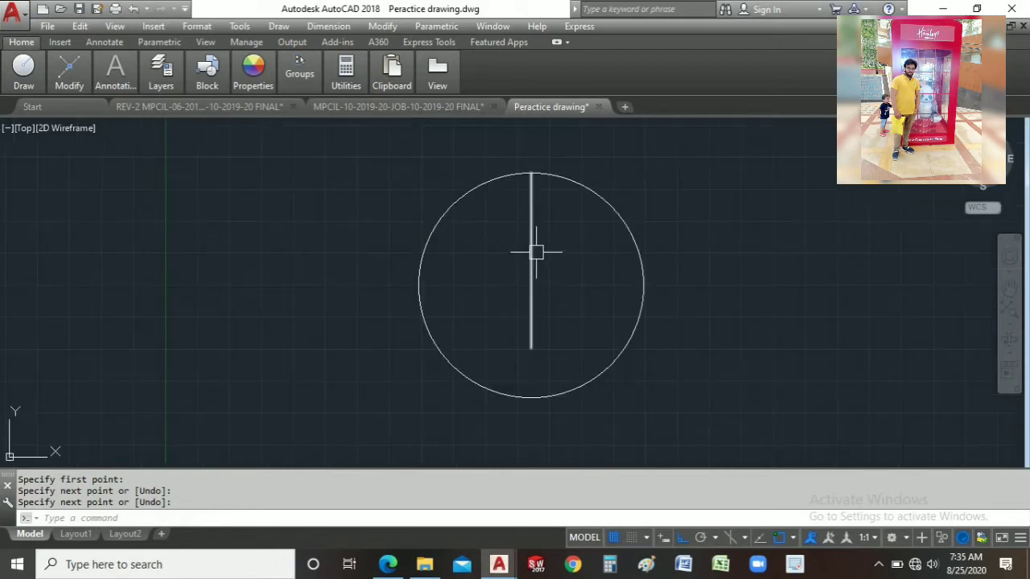
pyautogui.scroll(-3, 535, 253)
pyautogui.moveTo(566, 217); pyautogui.dragTo(568, 223, button='middle')
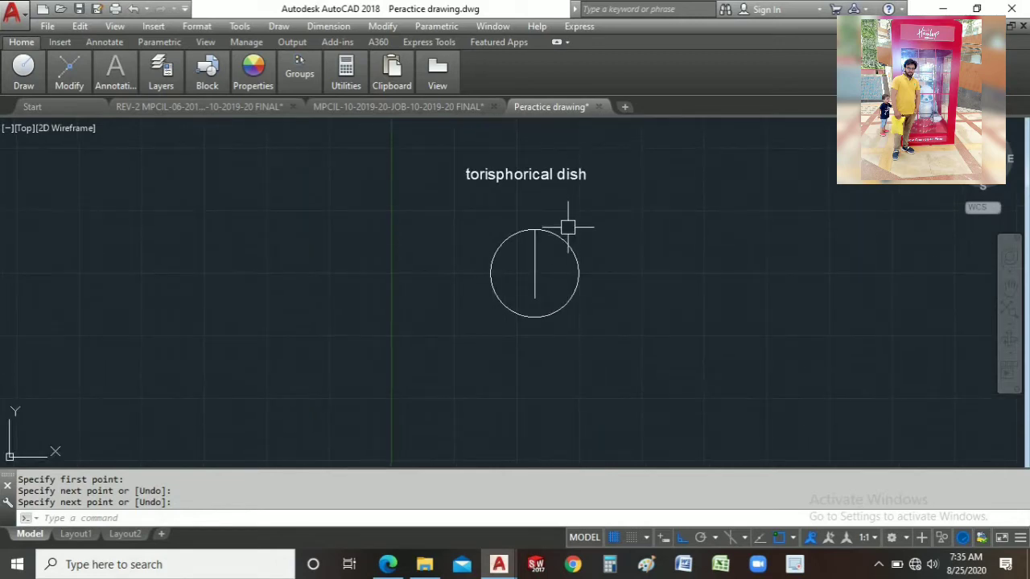
# Add a diameter dimension to the circle, placing it just outside the circle's upper-right edge
pyautogui.click(328, 26)
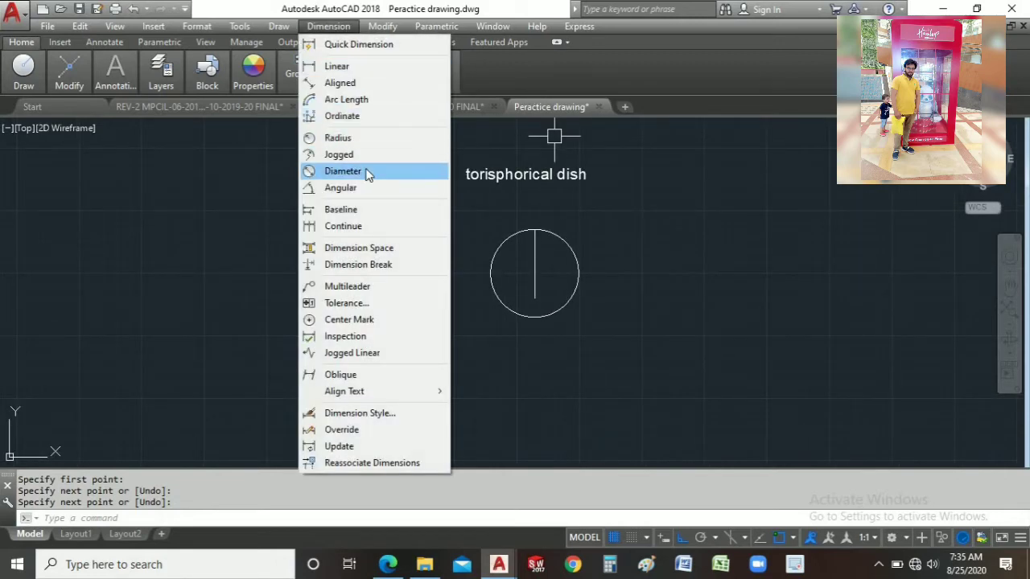
pyautogui.click(368, 172)
pyautogui.click(566, 245)
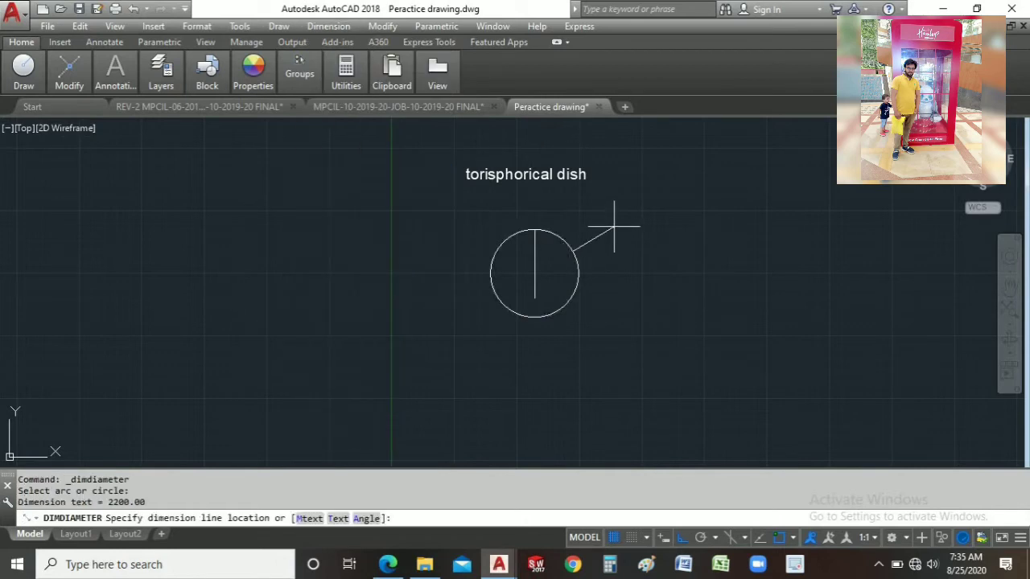
pyautogui.scroll(2, 595, 219)
pyautogui.click(594, 224)
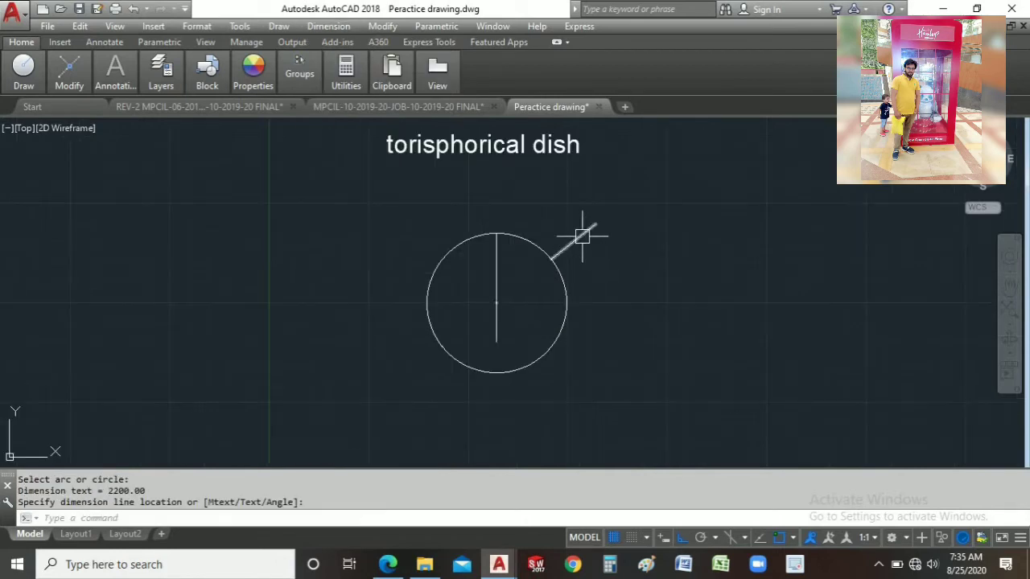
pyautogui.click(593, 224)
pyautogui.click(594, 225)
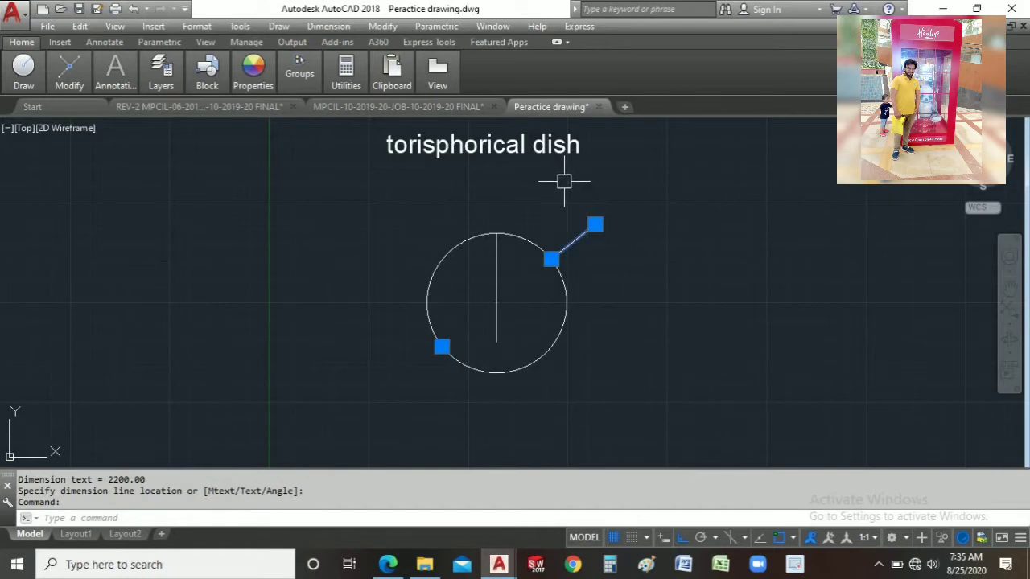
pyautogui.rightClick(565, 218)
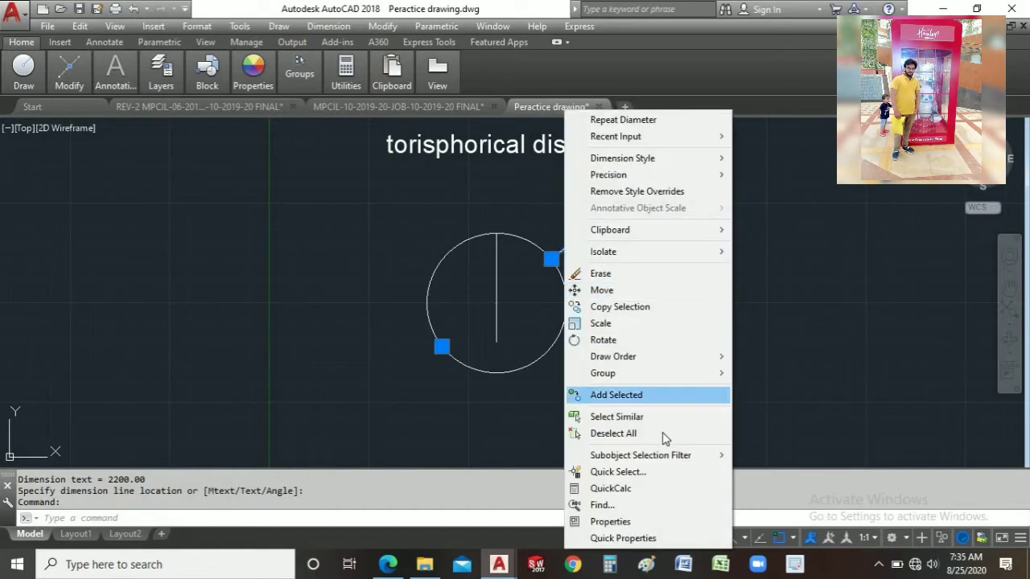
pyautogui.click(662, 432)
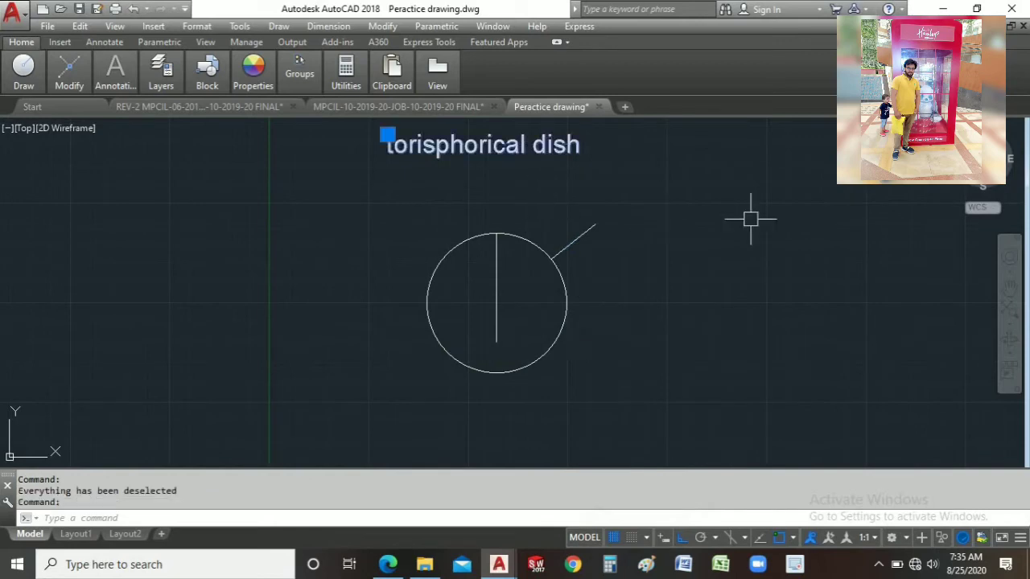
pyautogui.write('ma')
pyautogui.press('Return')
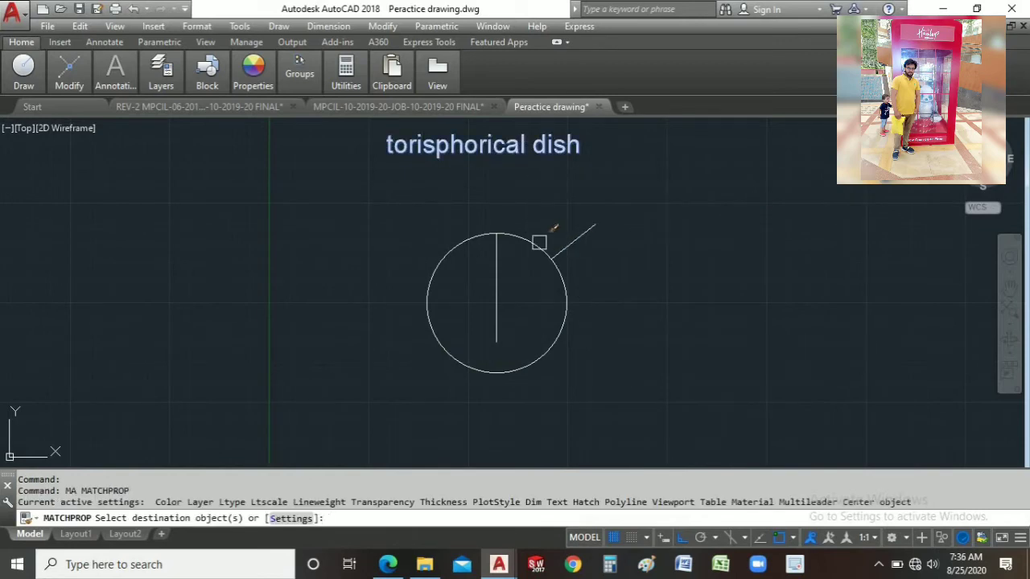
pyautogui.rightClick(599, 234)
pyautogui.click(632, 261)
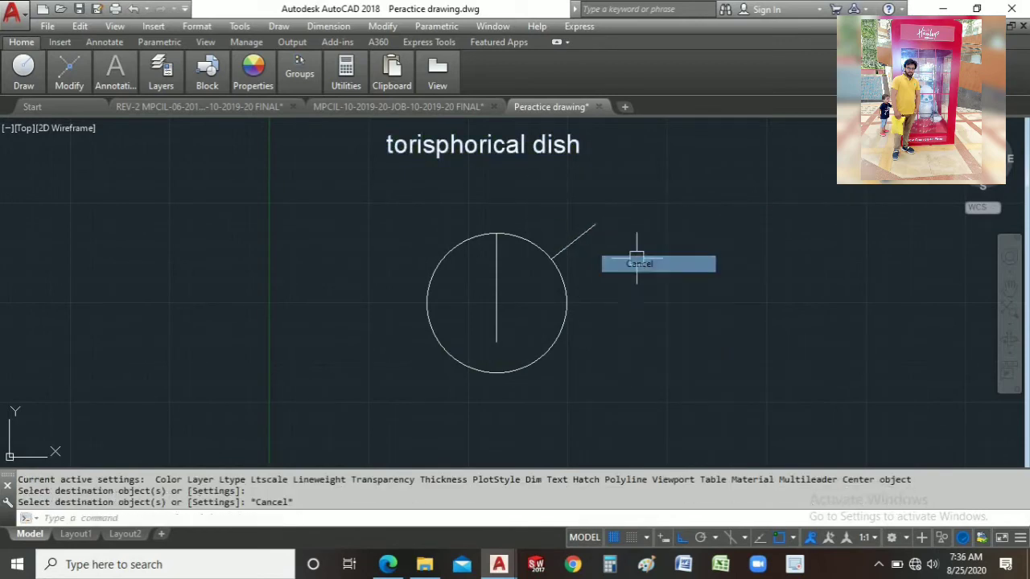
# Delete the diameter dimension from the circle
pyautogui.click(607, 238)
pyautogui.click(574, 201)
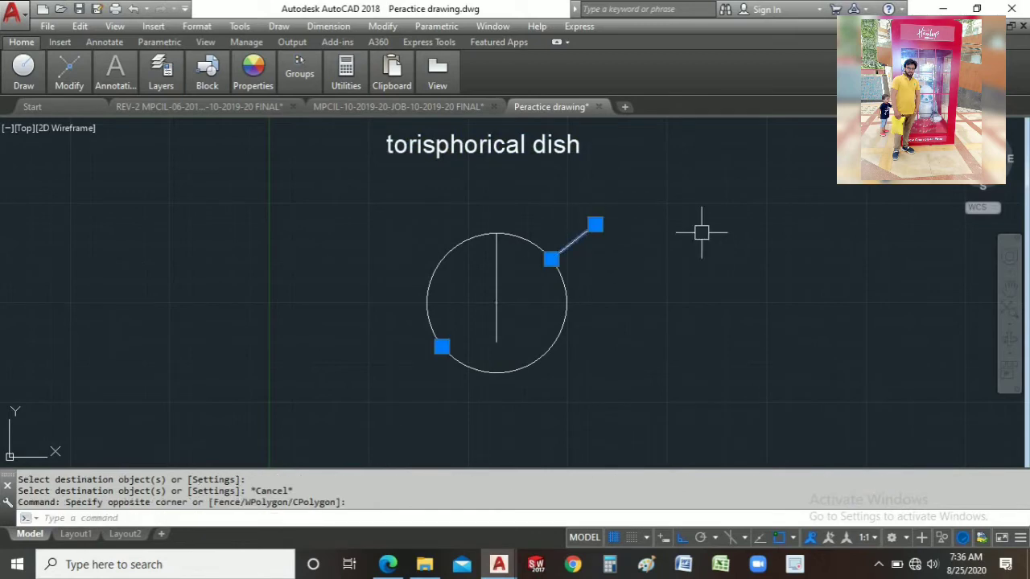
pyautogui.press('Delete')
# Offset the vertical centre line inside the circle by 550 to both its right and left sides
pyautogui.scroll(4, 701, 232)
pyautogui.scroll(-4, 701, 233)
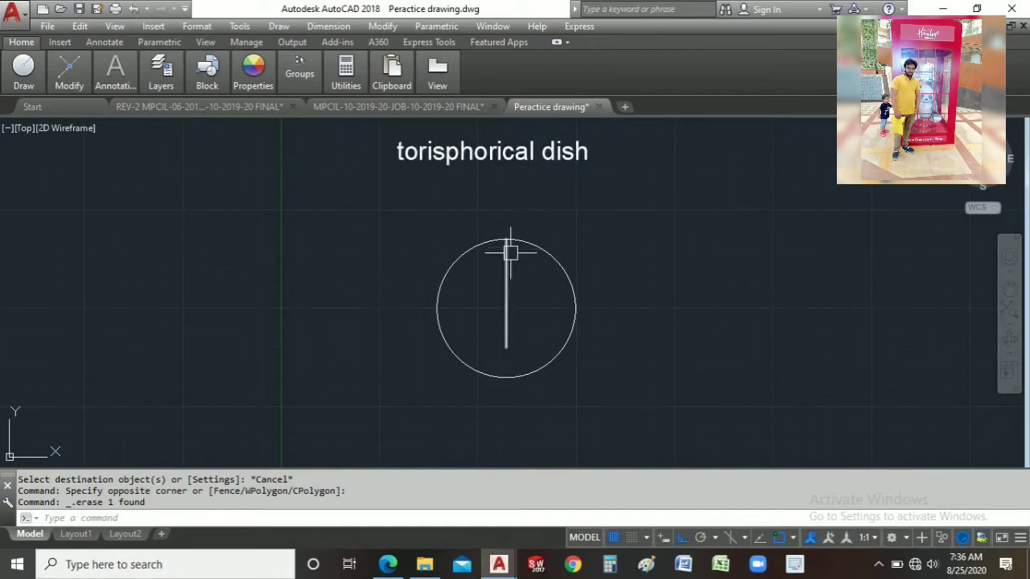
pyautogui.click(506, 267)
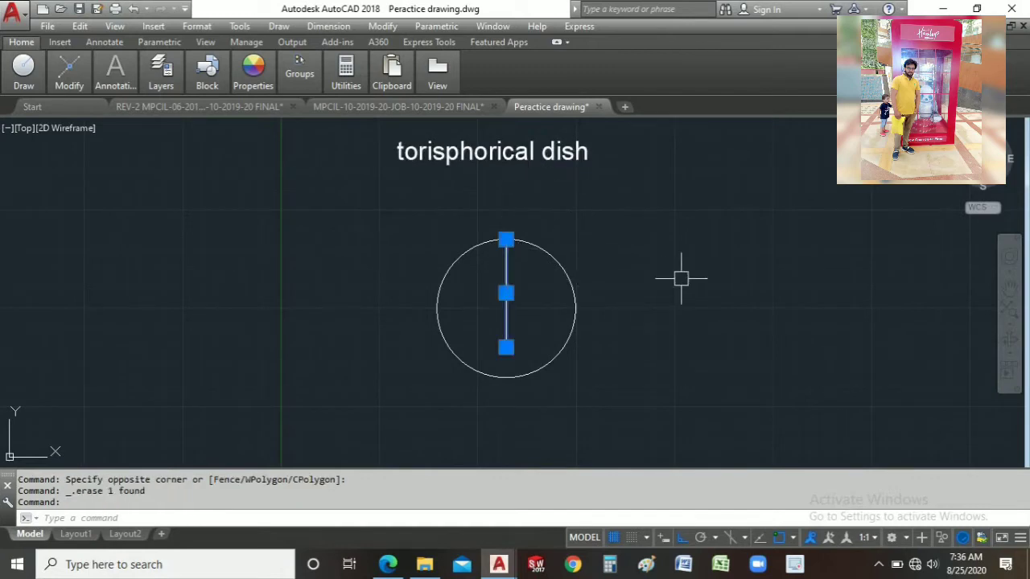
pyautogui.write('o')
pyautogui.press('Return')
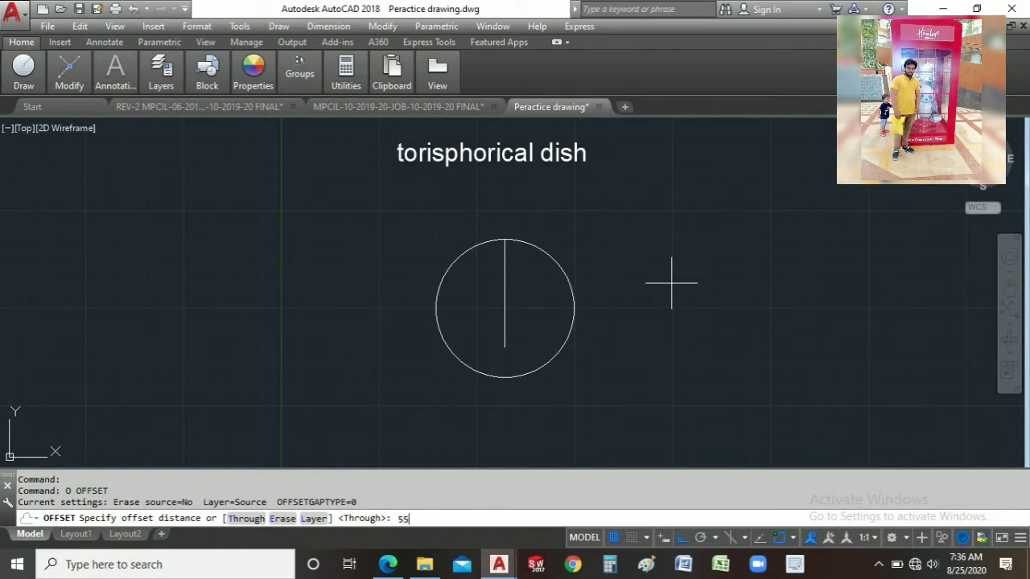
pyautogui.write('550')
pyautogui.press('Return')
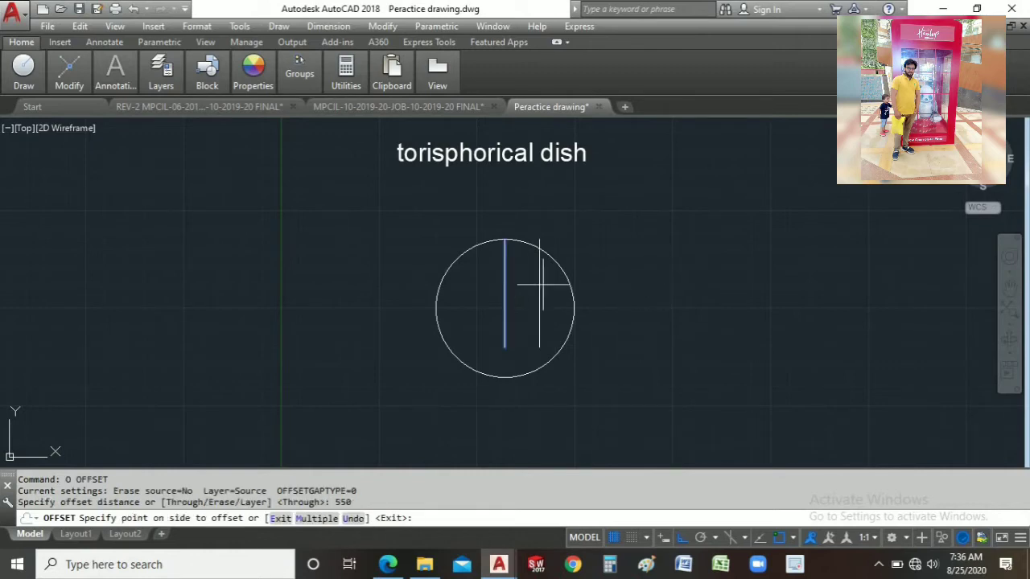
pyautogui.click(548, 288)
pyautogui.click(505, 285)
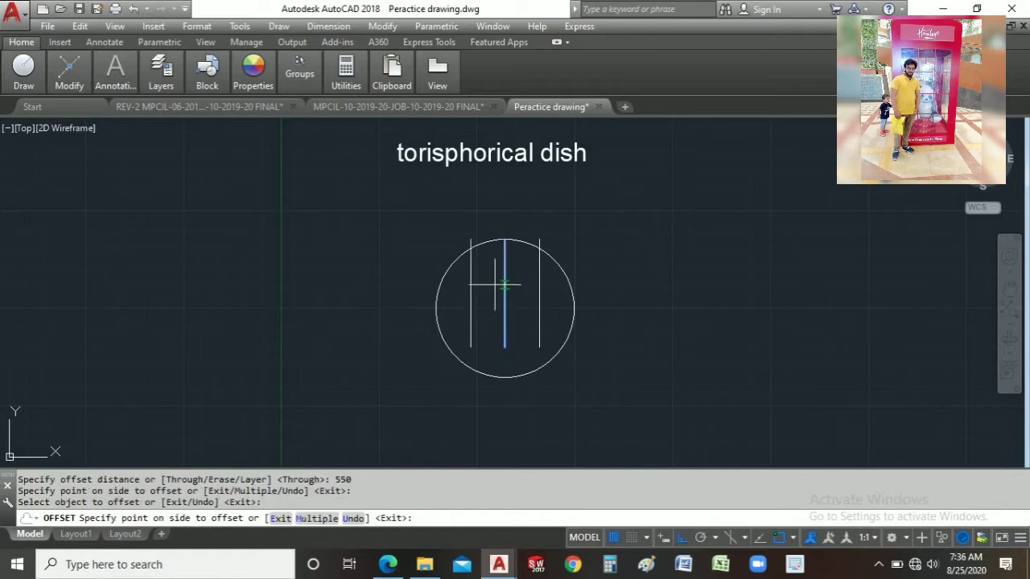
pyautogui.click(452, 277)
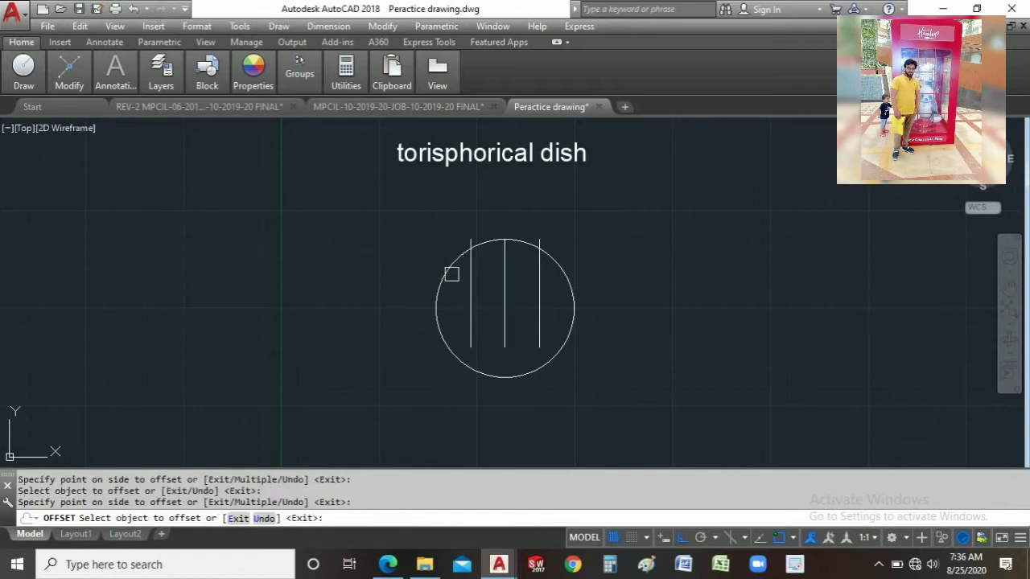
pyautogui.rightClick(399, 245)
pyautogui.click(420, 248)
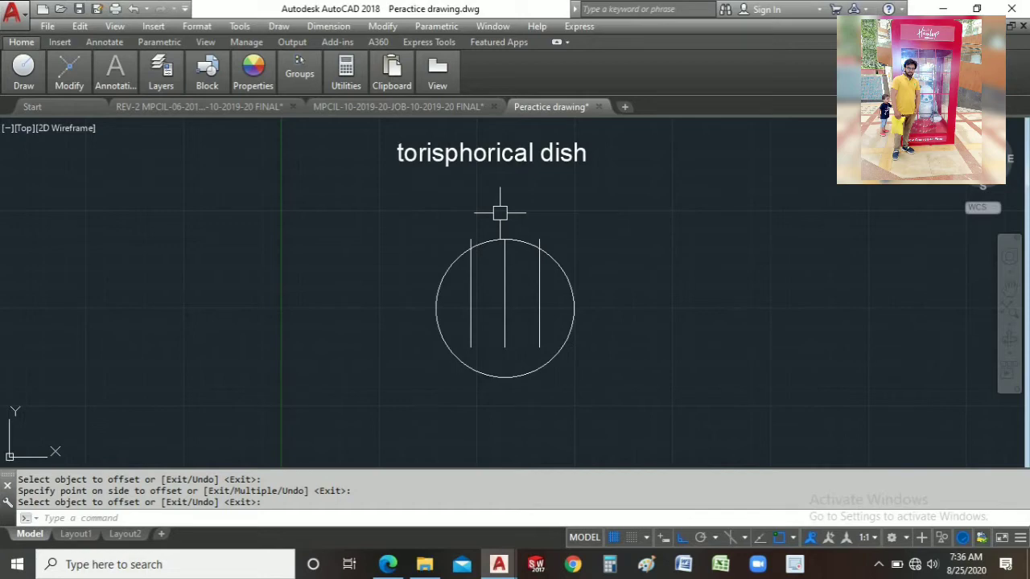
# Check the shell's inside diameter in the MPCIL-10-2019-20-JOB-10-2019-20 FINAL drawing and return to the Peractice drawing
pyautogui.click(402, 107)
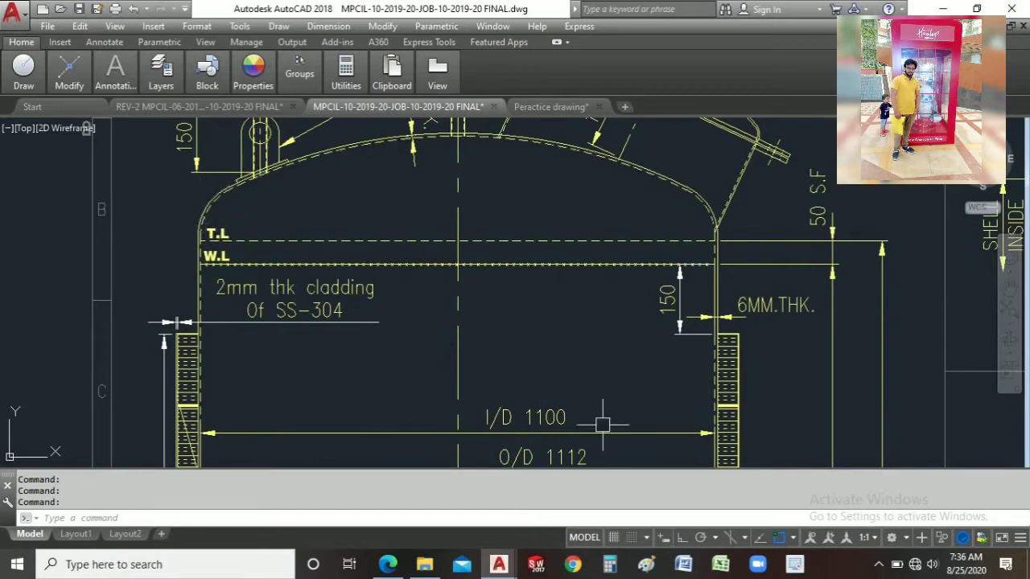
pyautogui.click(549, 107)
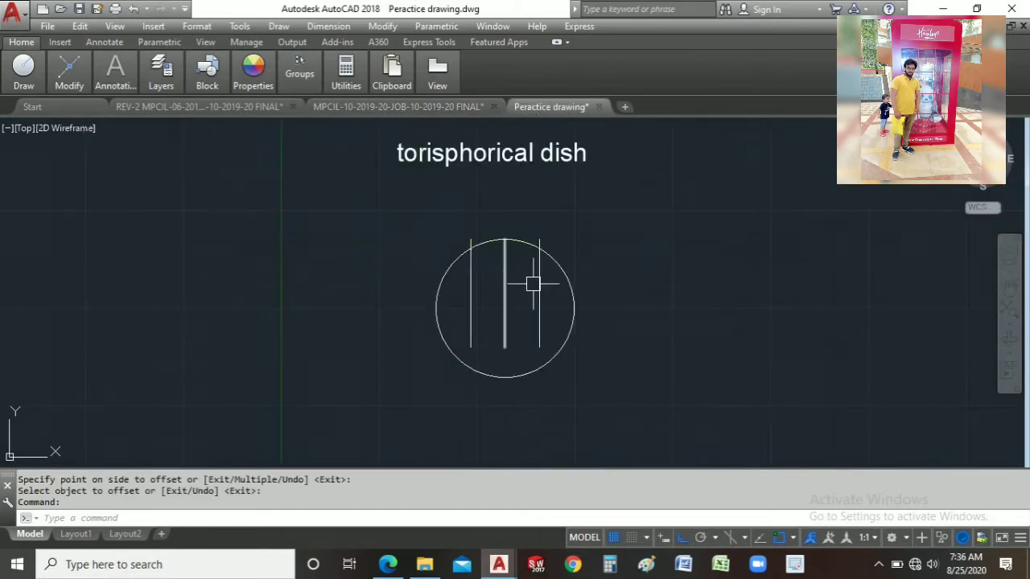
pyautogui.moveTo(535, 283); pyautogui.dragTo(552, 282, button='middle')
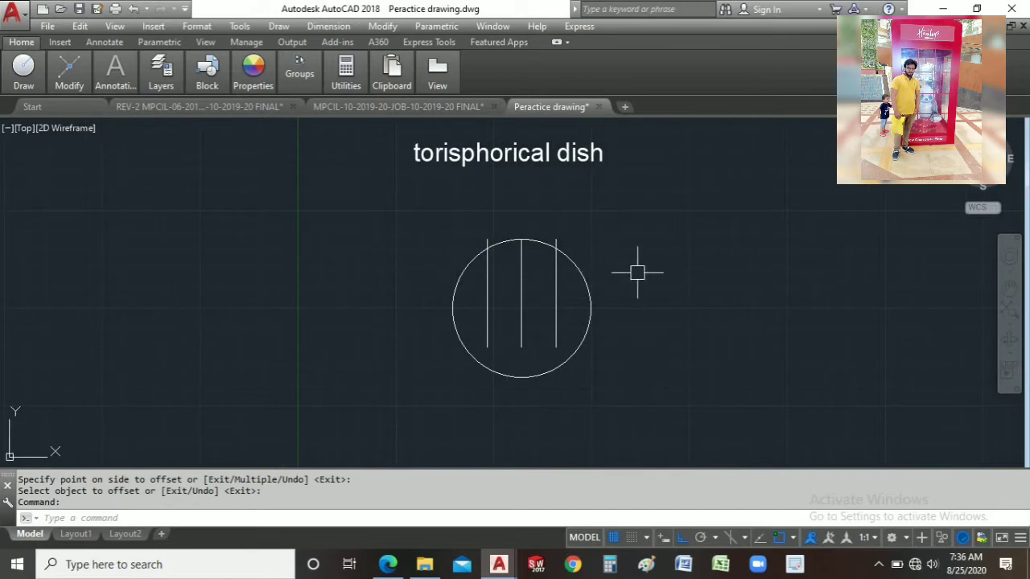
# Using Fillet with radius 110 and the Multiple option, fillet the circle's upper arc to the left vertical line
pyautogui.press('Return')
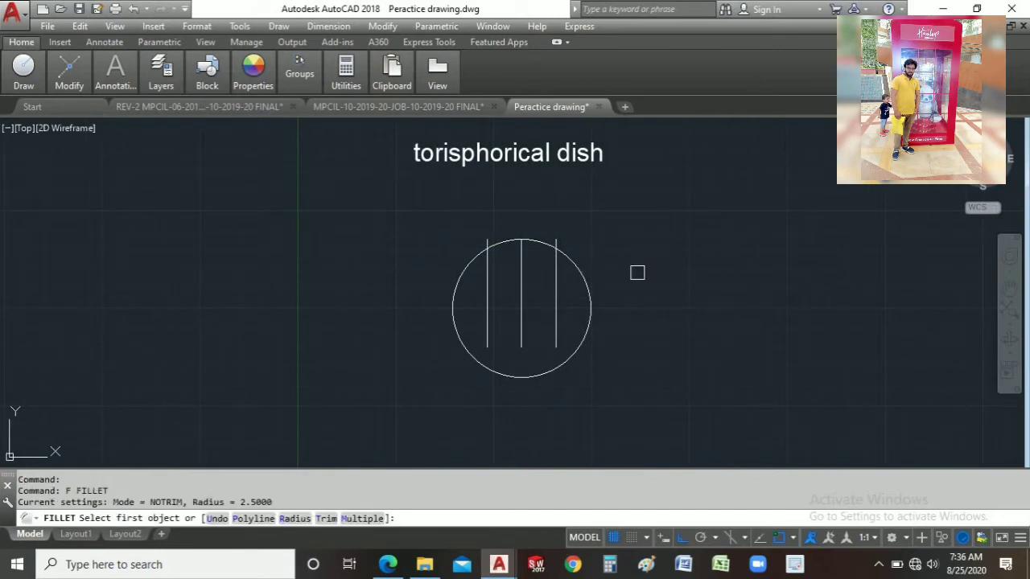
pyautogui.click(309, 518)
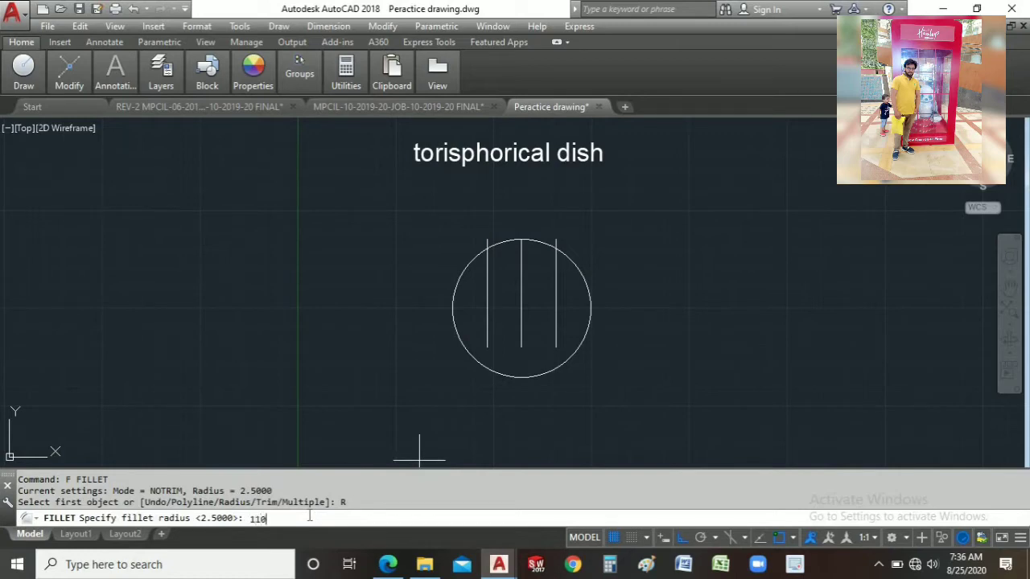
pyautogui.press('Return')
pyautogui.scroll(2, 371, 396)
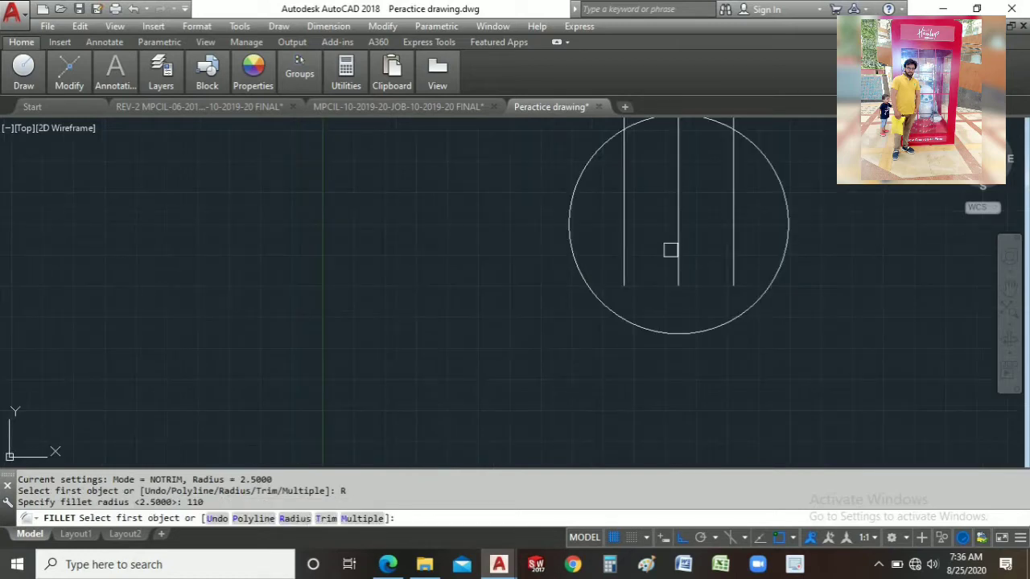
pyautogui.moveTo(670, 250)
pyautogui.mouseDown(button='middle')
pyautogui.moveTo(533, 391)
pyautogui.moveTo(437, 447)
pyautogui.mouseUp(button='middle')
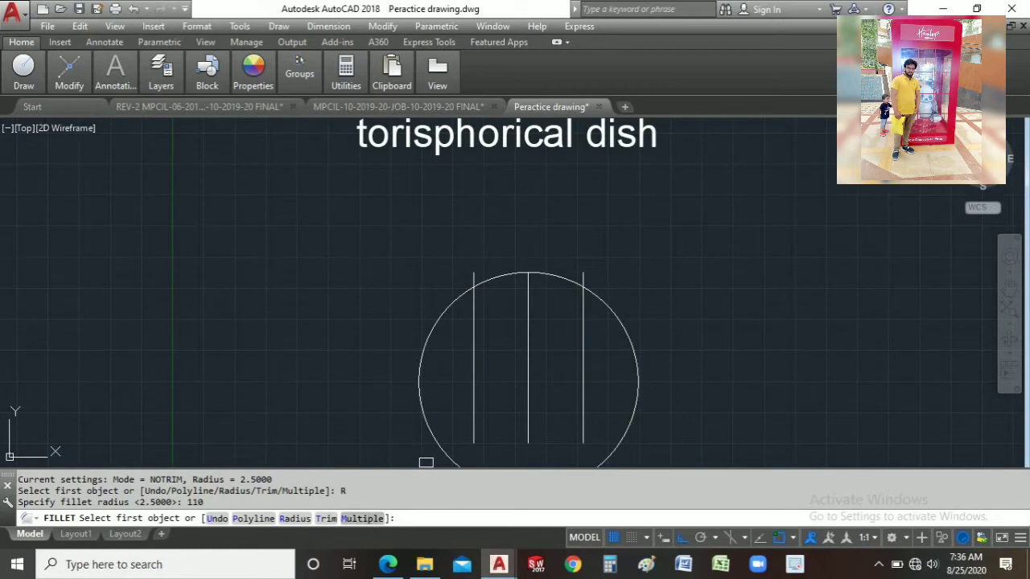
pyautogui.click(368, 519)
pyautogui.scroll(3, 473, 291)
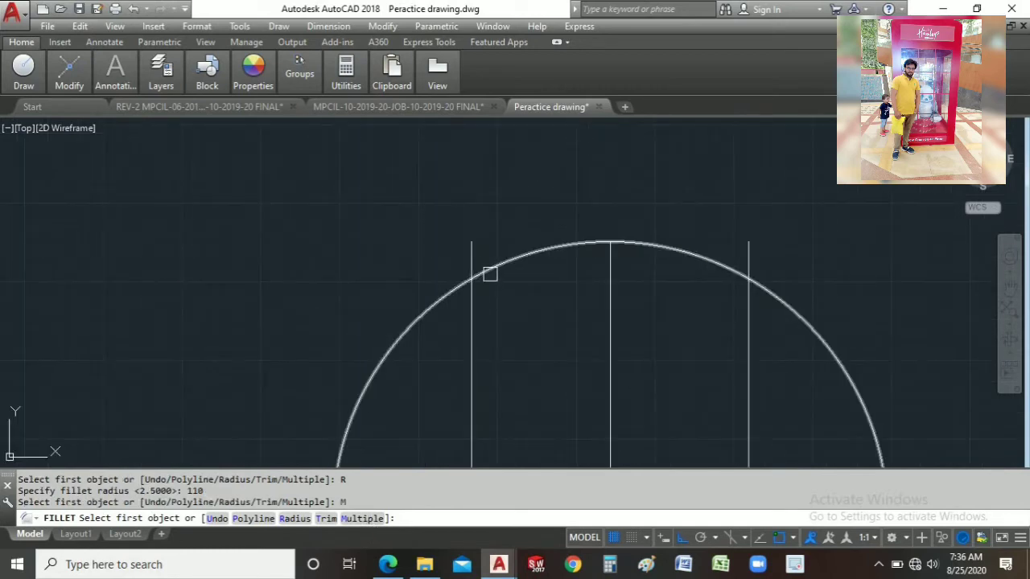
pyautogui.click(489, 274)
pyautogui.click(471, 319)
pyautogui.moveTo(537, 340); pyautogui.dragTo(437, 301, button='middle')
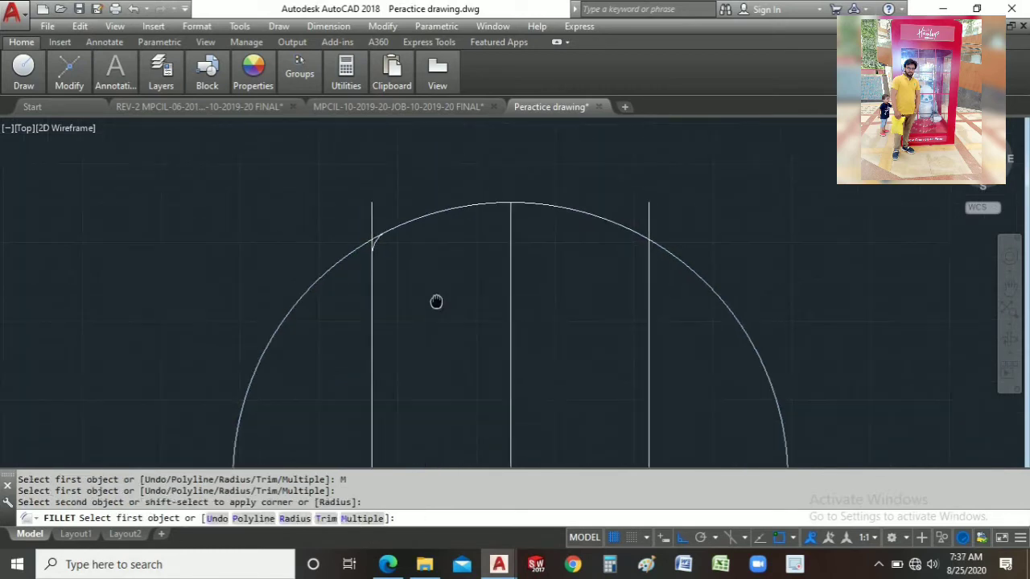
# Fillet the circle's upper arc to the right vertical line with the same radius and end the command
pyautogui.click(600, 221)
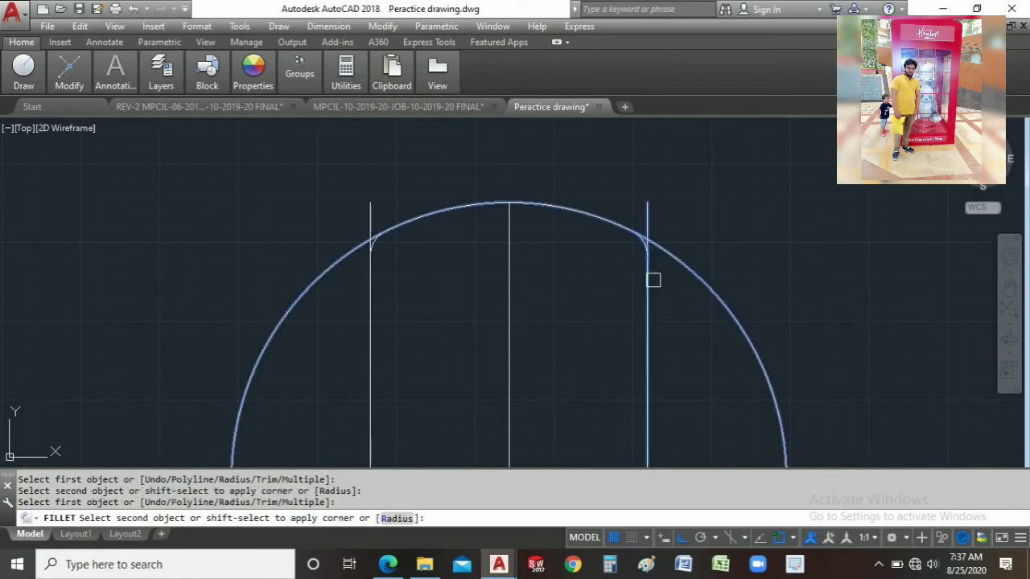
pyautogui.click(646, 285)
pyautogui.rightClick(572, 286)
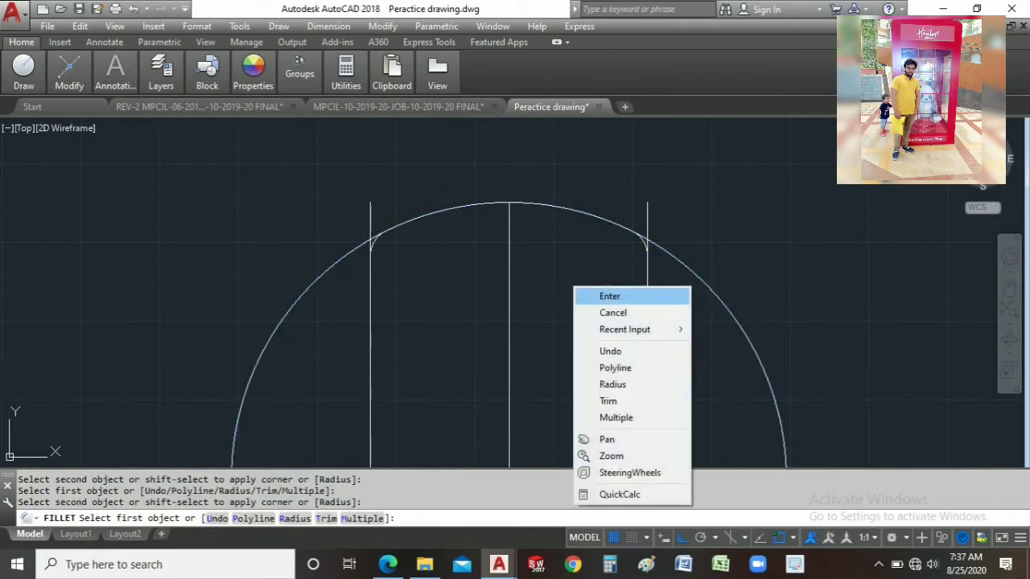
pyautogui.click(596, 296)
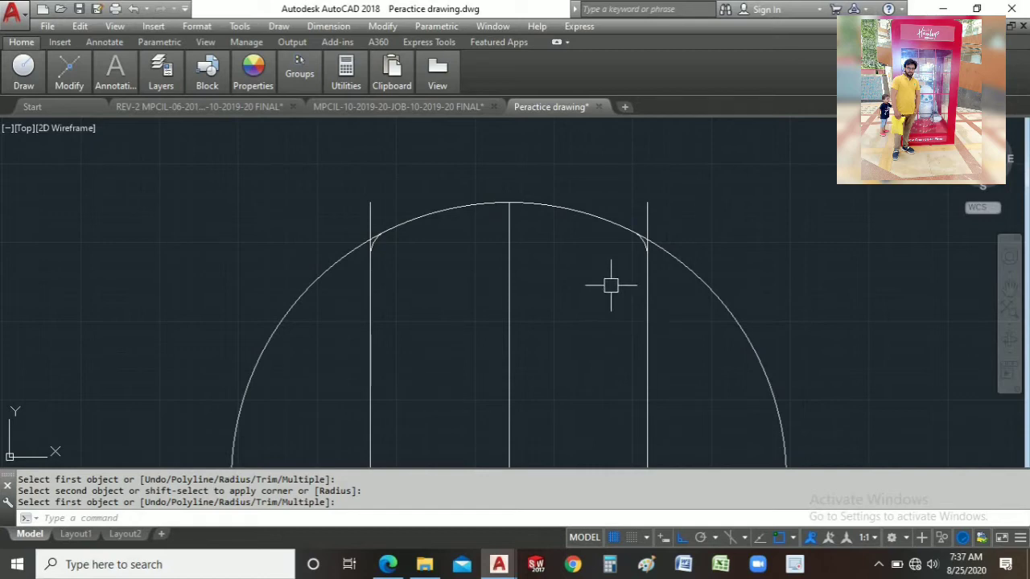
# Draw a connected line from the left fillet's lower end 50 down, horizontally across to the right vertical line, and up to the right fillet's lower end
pyautogui.write('l')
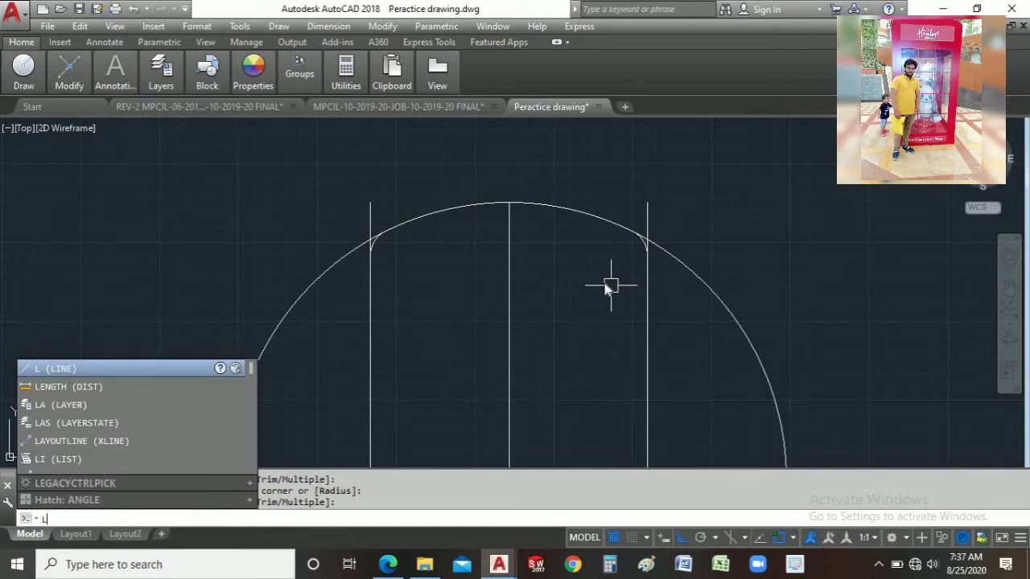
pyautogui.press('Return')
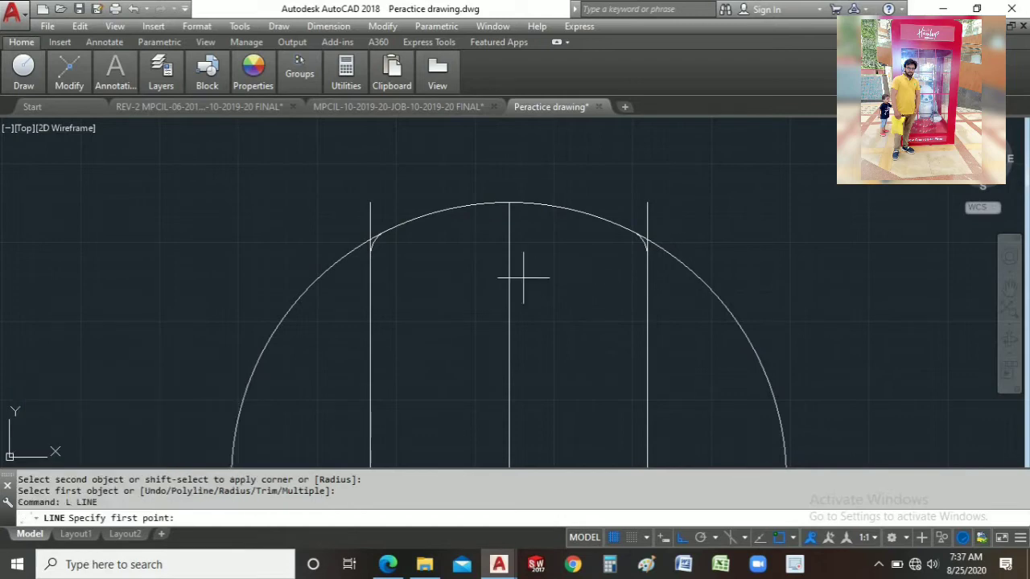
pyautogui.click(370, 256)
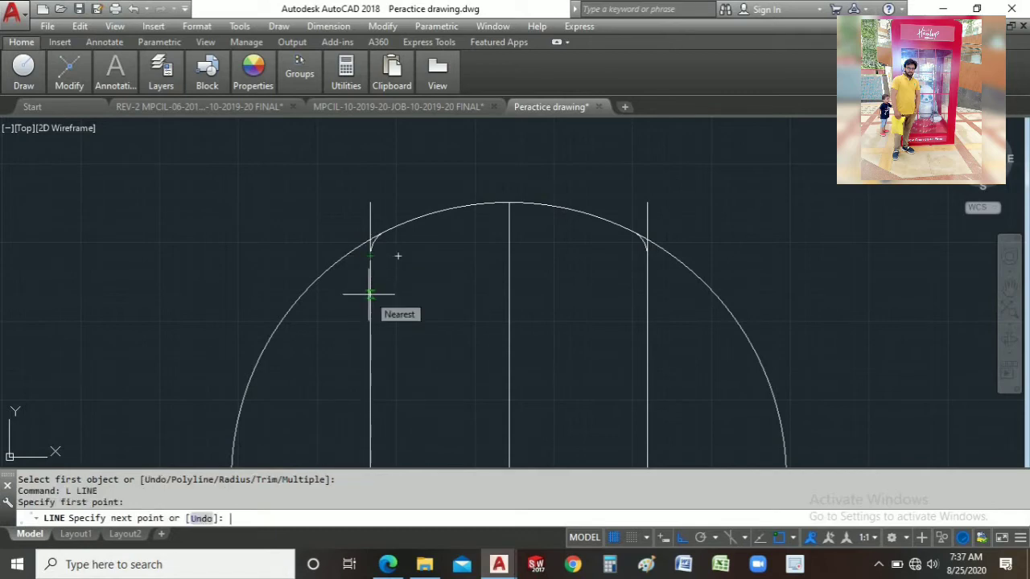
pyautogui.press('Return')
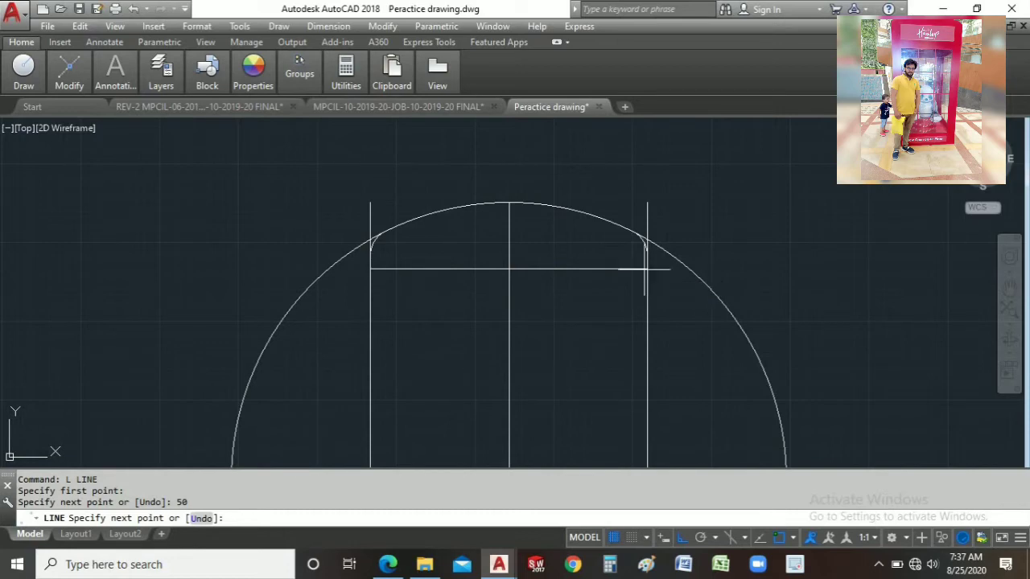
pyautogui.click(645, 269)
pyautogui.scroll(3, 646, 267)
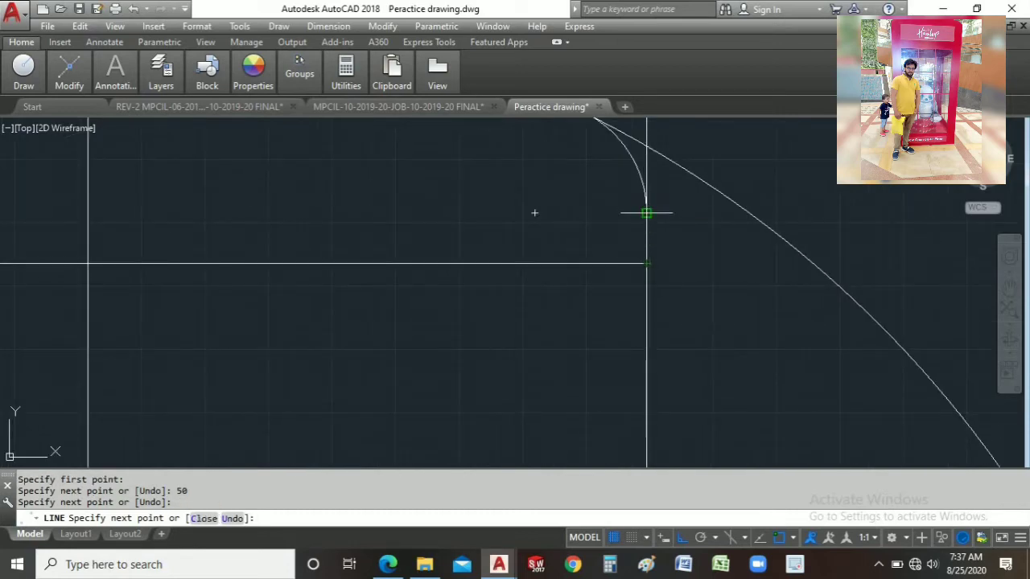
pyautogui.click(646, 214)
pyautogui.rightClick(711, 224)
pyautogui.click(725, 230)
# Using Trim with all objects as cutting edges, cut away the part of the circle outside the two vertical lines
pyautogui.scroll(-5, 712, 230)
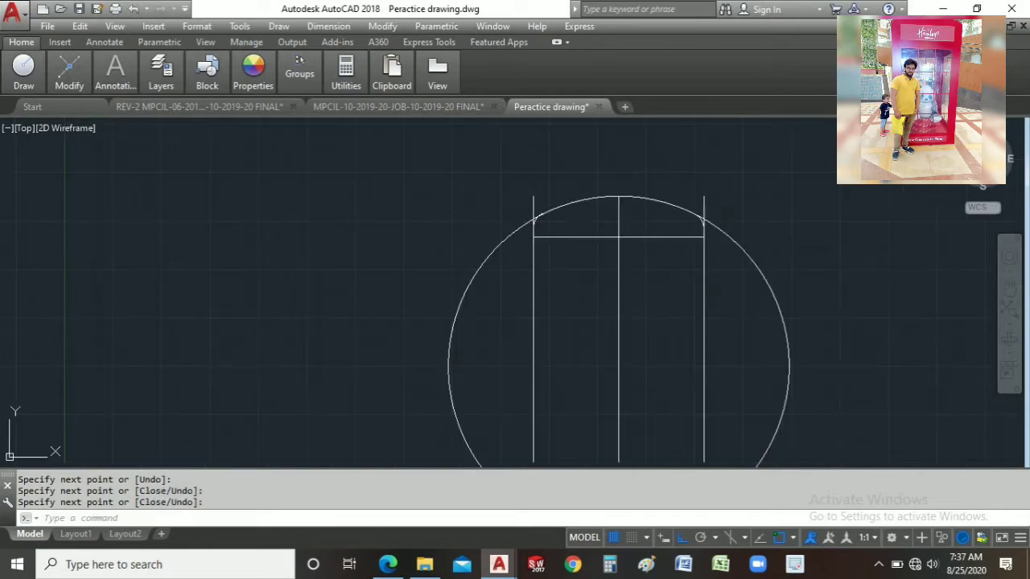
pyautogui.scroll(-2, 702, 239)
pyautogui.press('Return')
pyautogui.press('Return')
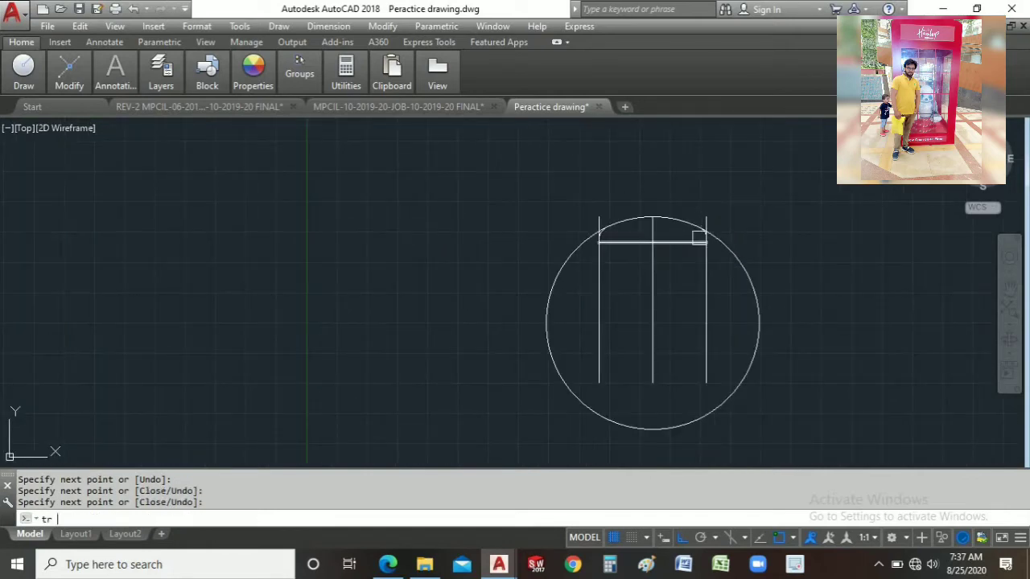
pyautogui.scroll(2, 483, 375)
pyautogui.click(591, 283)
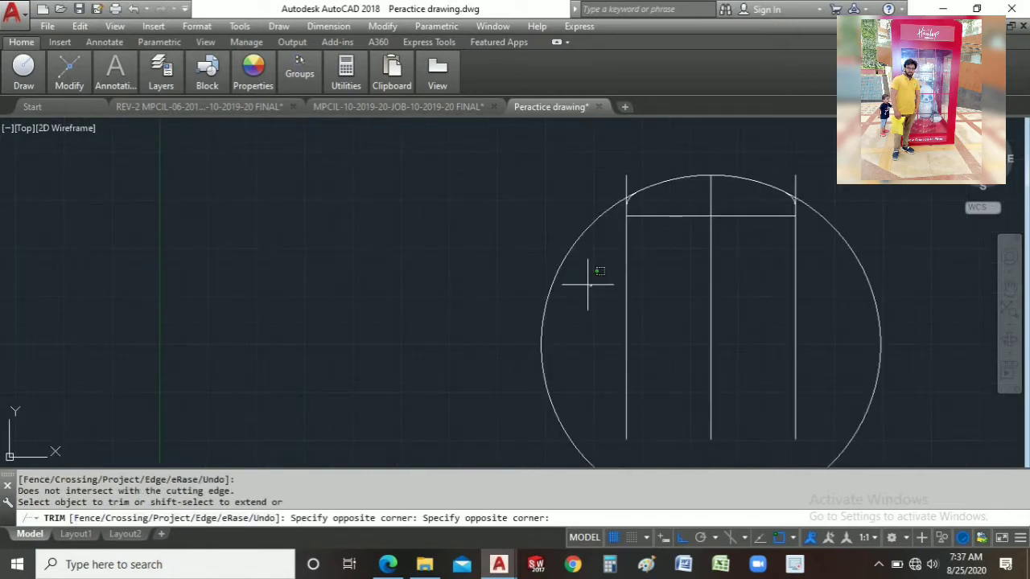
pyautogui.click(539, 233)
# Trim the left vertical line's upper extension and the leftover corner pieces outside the left knuckle fillet
pyautogui.scroll(3, 623, 179)
pyautogui.scroll(2, 626, 179)
pyautogui.click(620, 297)
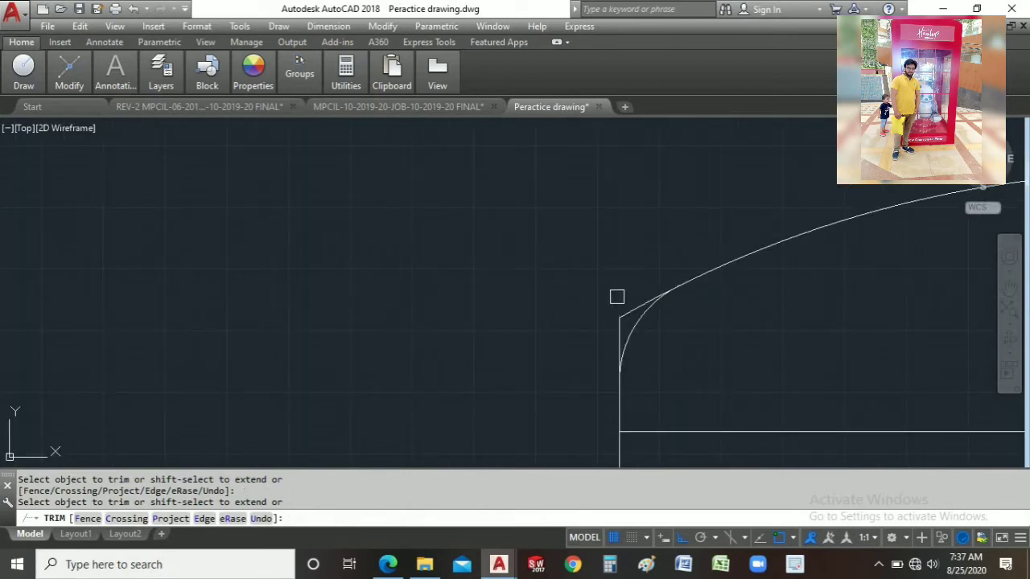
pyautogui.scroll(3, 617, 298)
pyautogui.click(621, 346)
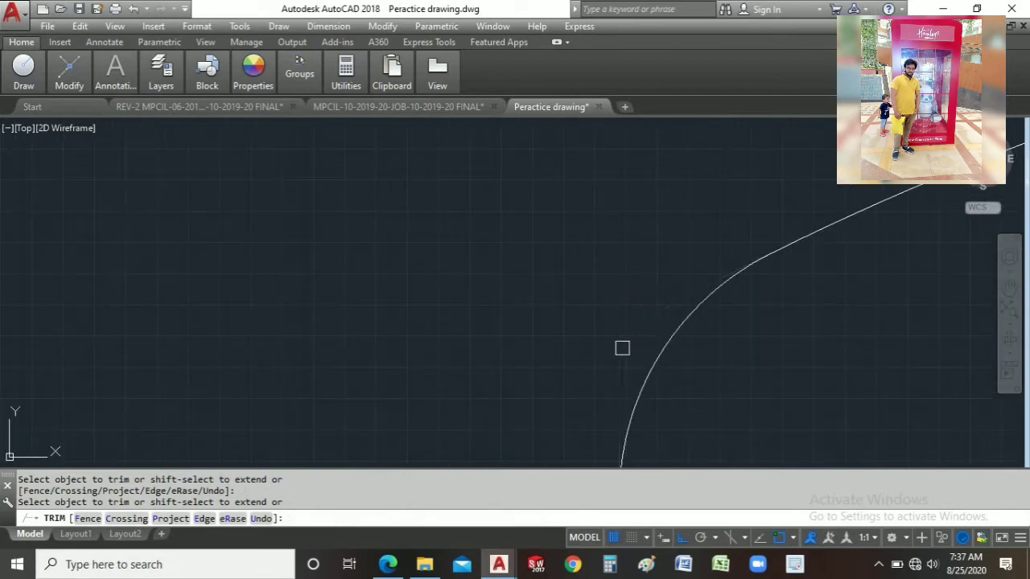
# Trim the crown arc's overhang and the short vertical corner piece outside the right knuckle fillet
pyautogui.scroll(-5, 590, 315)
pyautogui.scroll(-4, 724, 345)
pyautogui.moveTo(647, 327); pyautogui.dragTo(268, 217, button='middle')
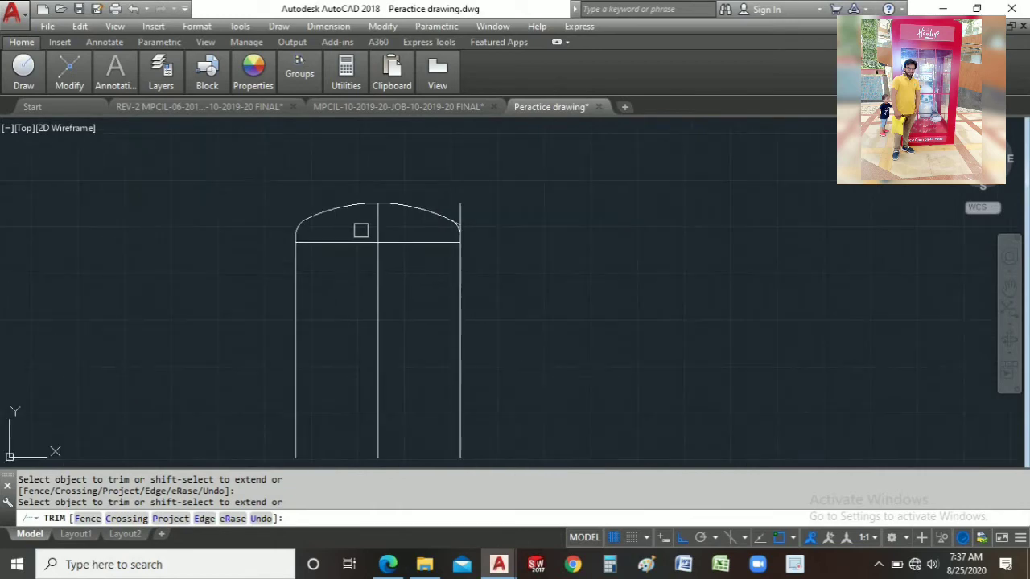
pyautogui.scroll(4, 462, 193)
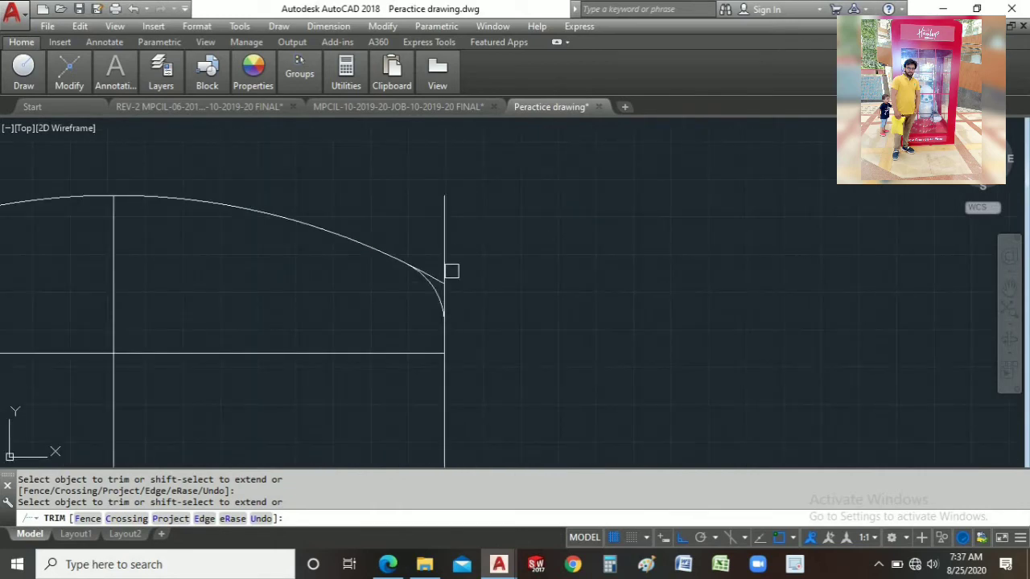
pyautogui.scroll(4, 451, 271)
pyautogui.click(459, 311)
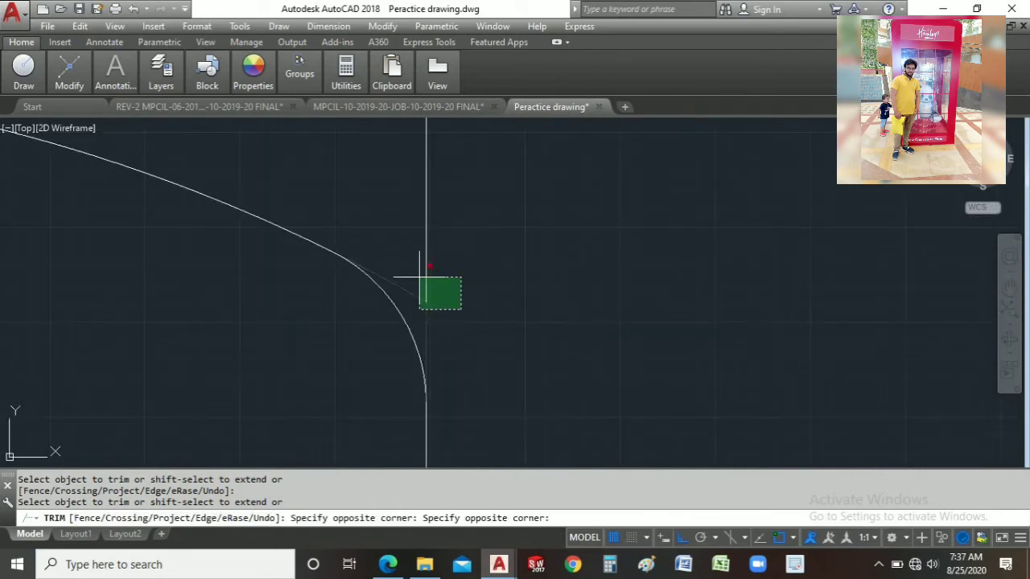
pyautogui.click(420, 276)
pyautogui.click(444, 265)
pyautogui.click(421, 235)
pyautogui.click(427, 220)
pyautogui.scroll(-5, 464, 221)
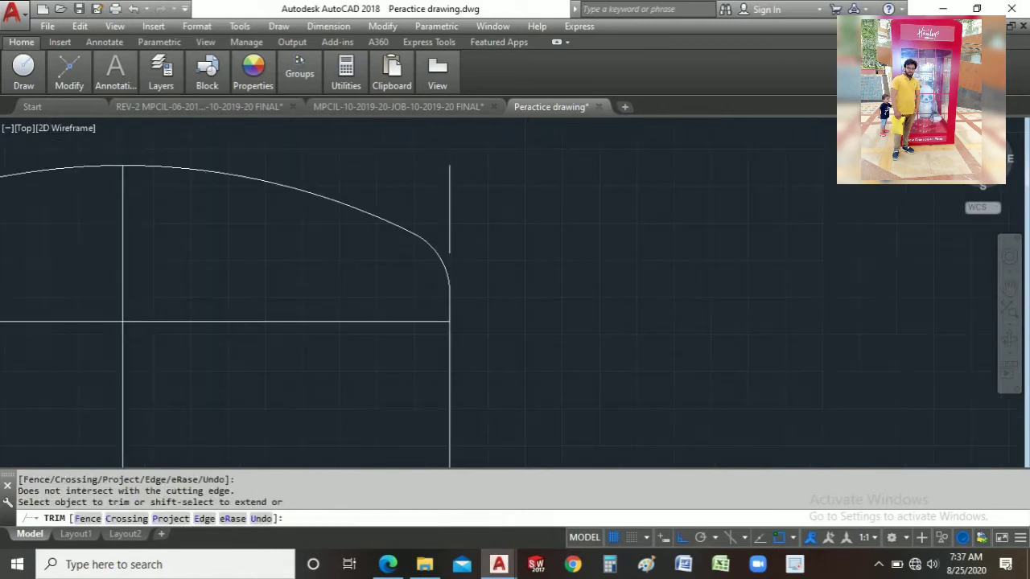
# Trim both outer vertical lines below the horizontal base line of the dished end
pyautogui.moveTo(548, 276); pyautogui.dragTo(557, 232, button='middle')
pyautogui.scroll(-2, 570, 313)
pyautogui.moveTo(572, 315); pyautogui.dragTo(635, 279, button='middle')
pyautogui.click(659, 358)
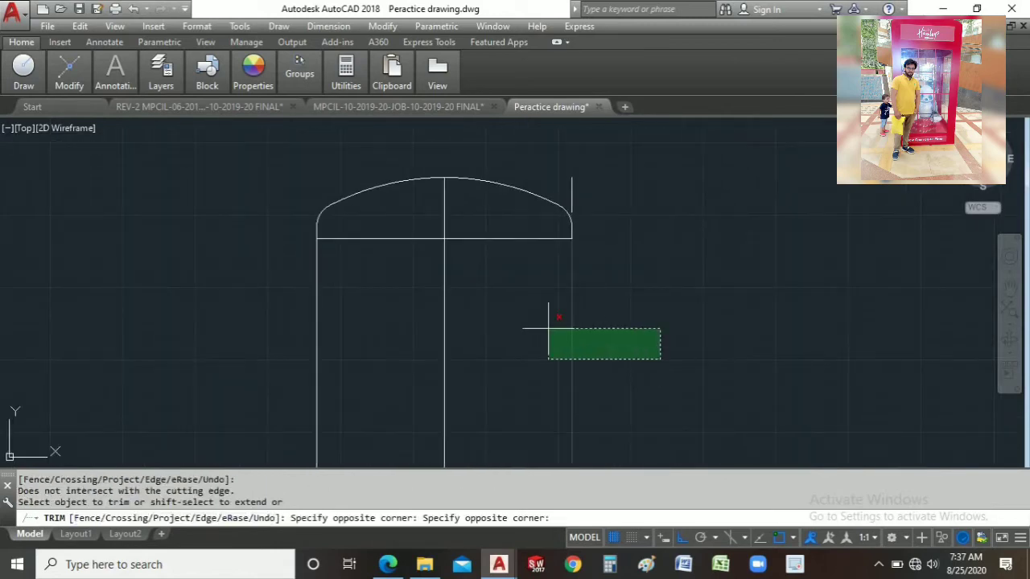
pyautogui.click(548, 328)
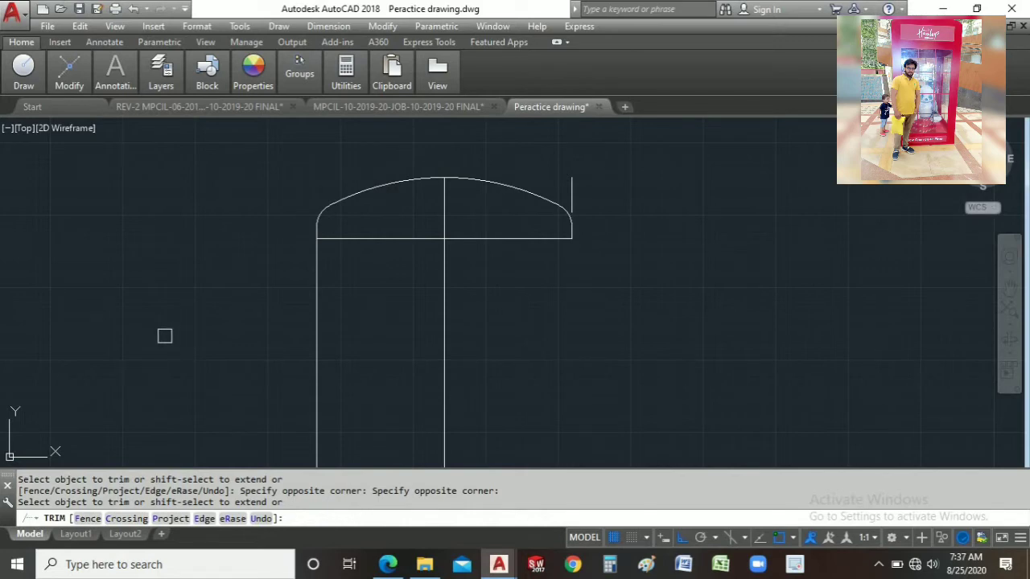
pyautogui.click(349, 391)
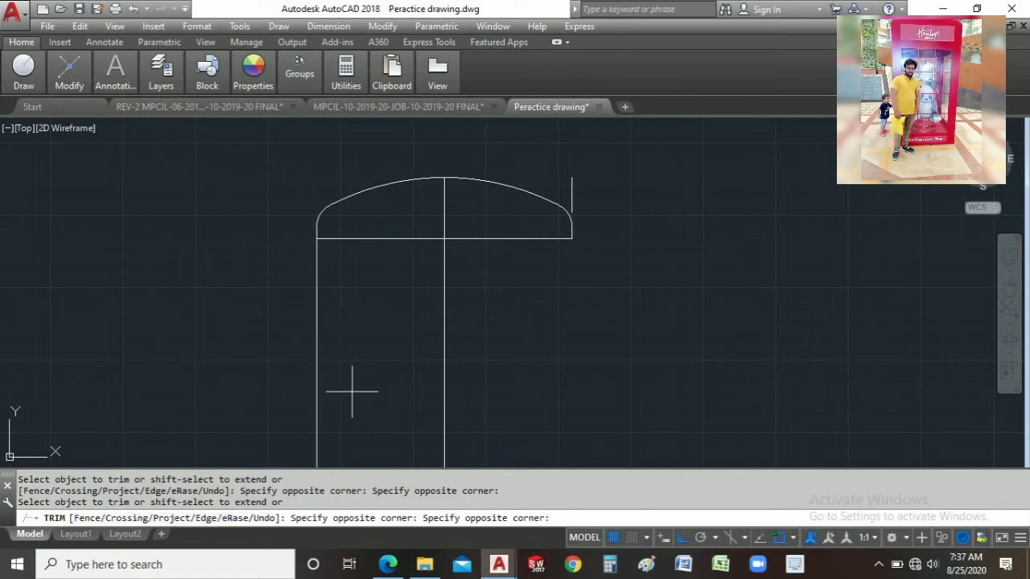
pyautogui.click(211, 294)
# End the Trim command and erase the loose vertical segment above the right knuckle
pyautogui.rightClick(601, 192)
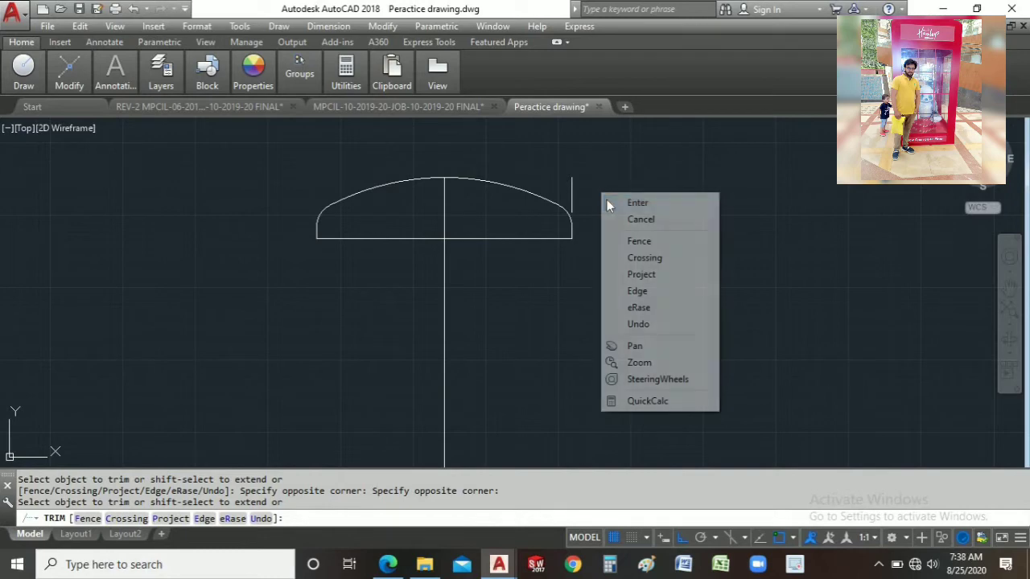
pyautogui.click(602, 202)
pyautogui.click(601, 198)
pyautogui.click(567, 171)
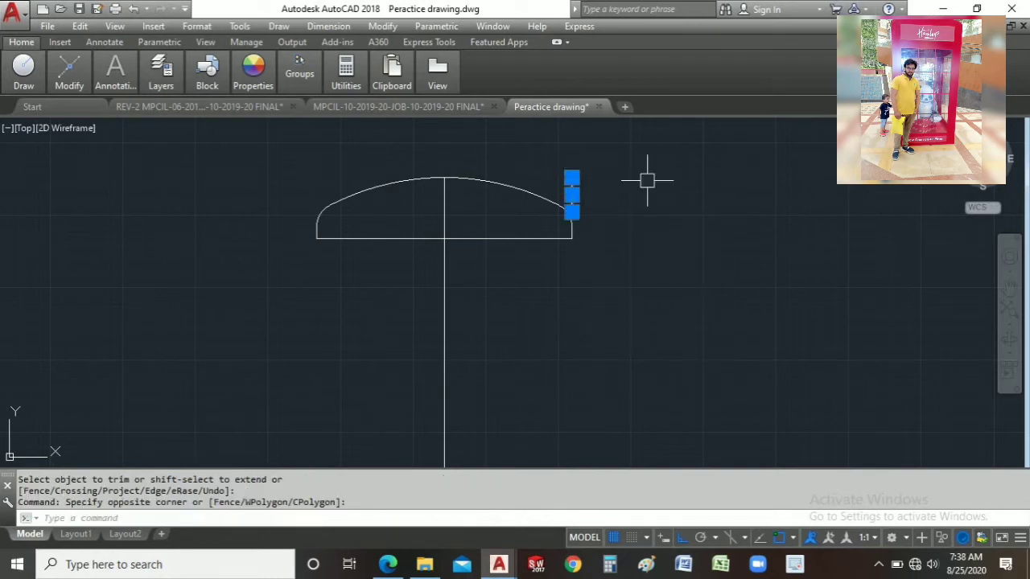
pyautogui.press('Delete')
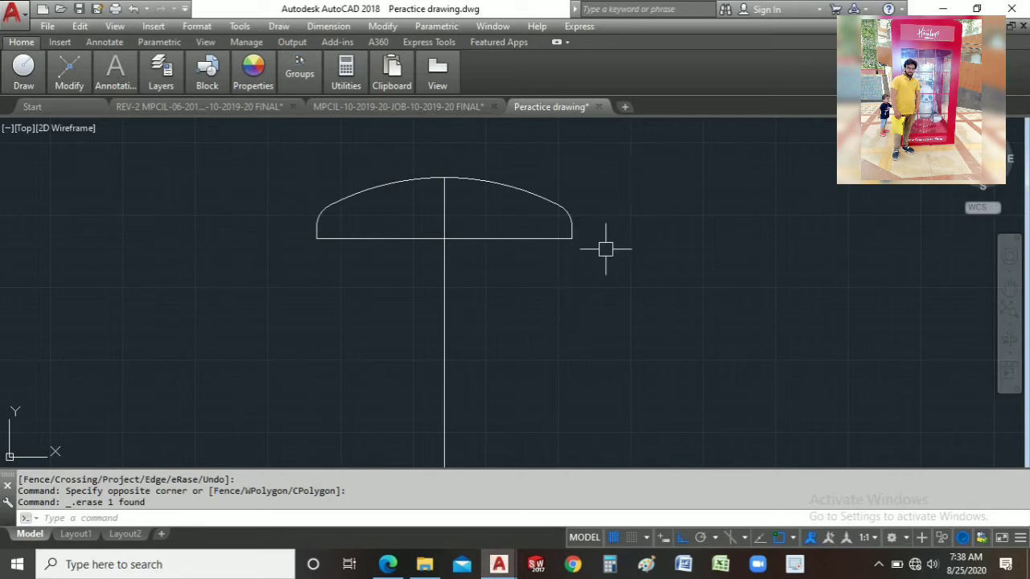
# Try to move the dished-end outline by its lower right corner, leaving the centre line in place, and undo the move
pyautogui.click(269, 145)
pyautogui.click(714, 316)
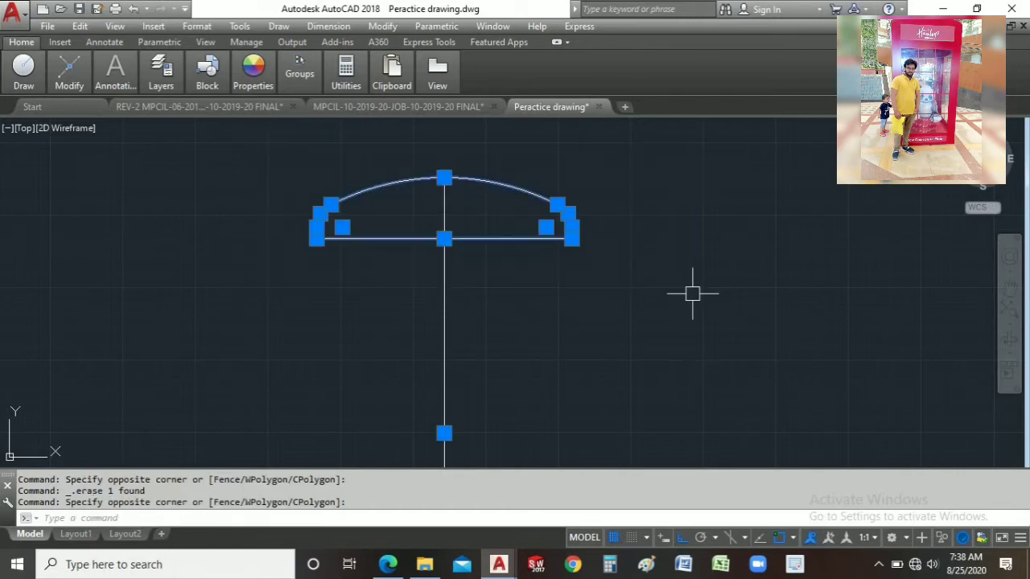
pyautogui.write('m')
pyautogui.press('Return')
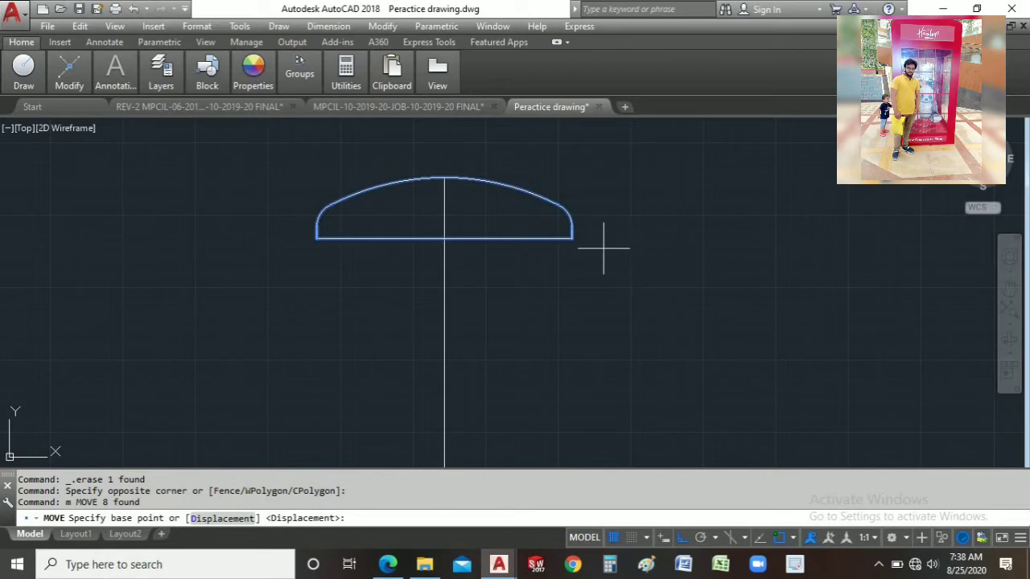
pyautogui.click(571, 238)
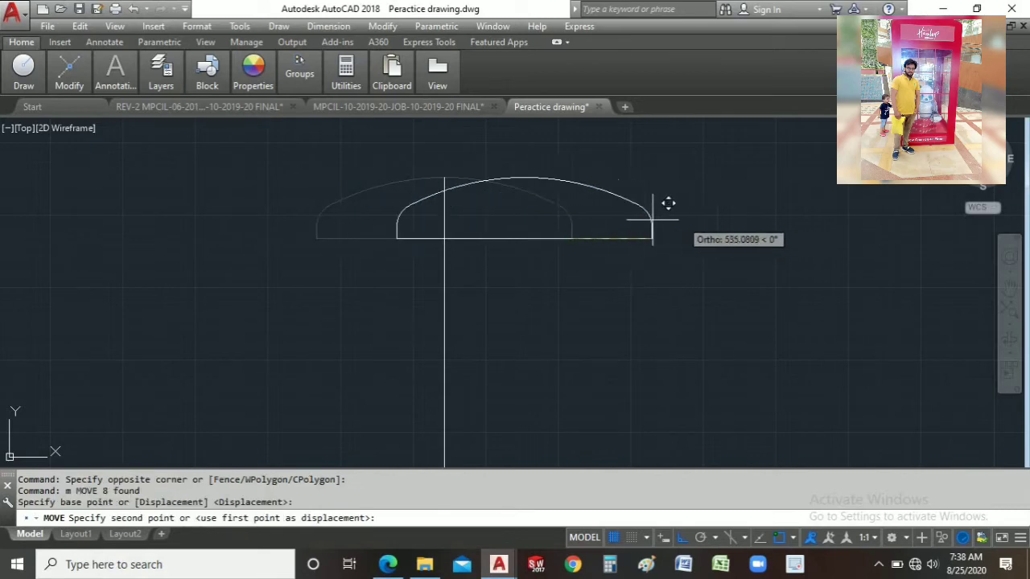
pyautogui.click(593, 216)
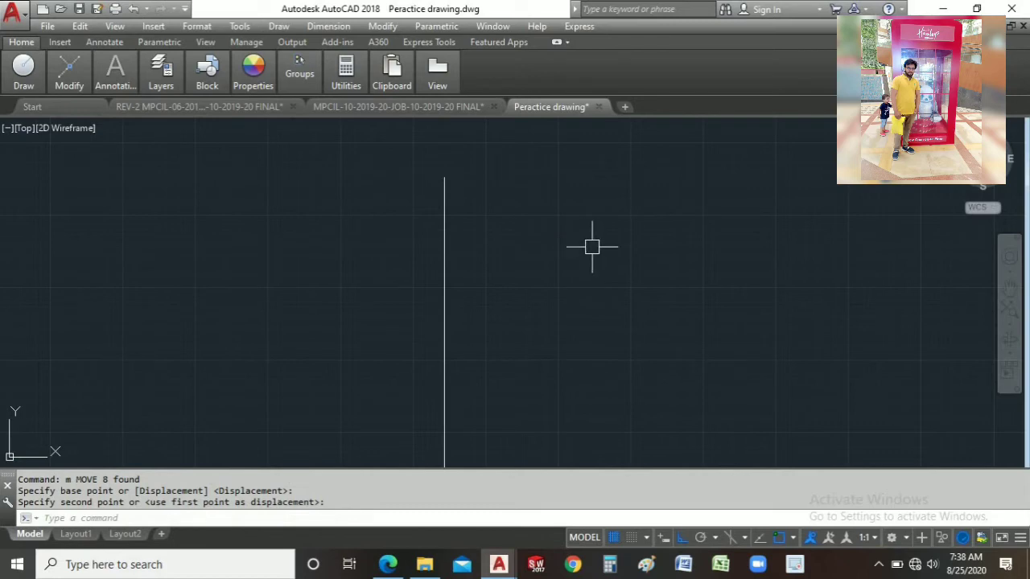
pyautogui.hotkey('ctrl', 'z')
# Draw a vertical line down from the dished end's lower right corner and erase it
pyautogui.write('l')
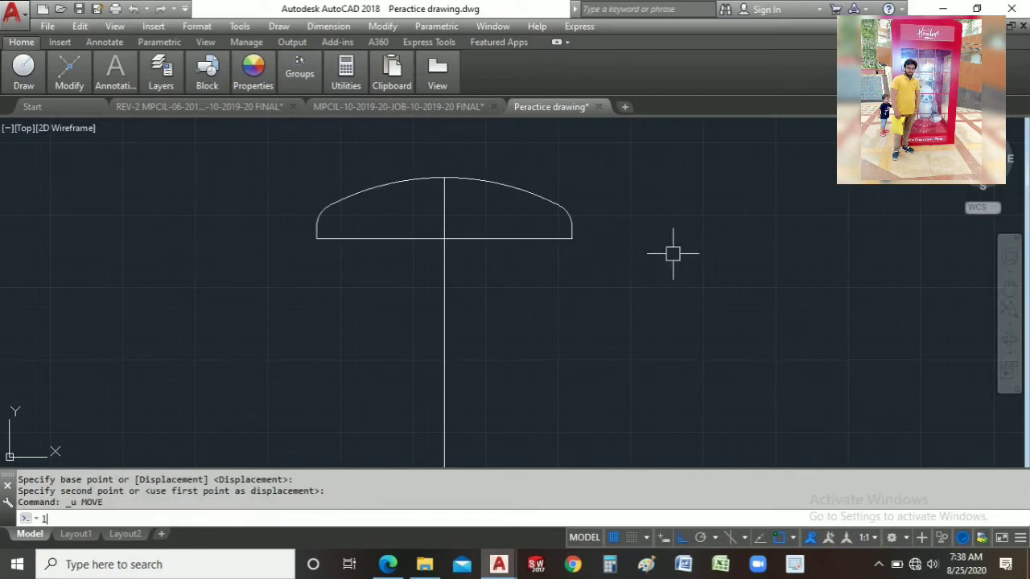
pyautogui.press('Return')
pyautogui.click(571, 239)
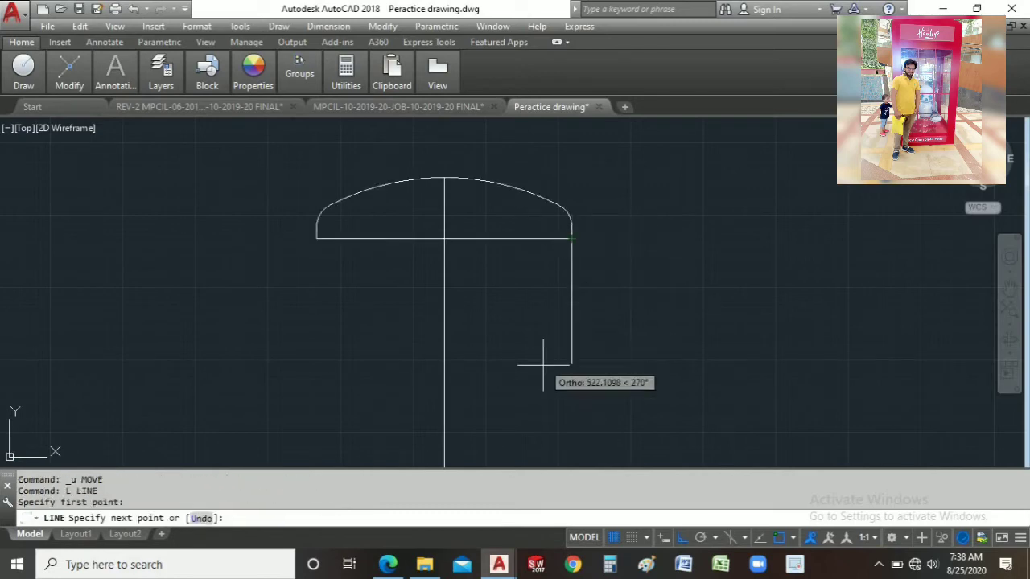
pyautogui.click(560, 437)
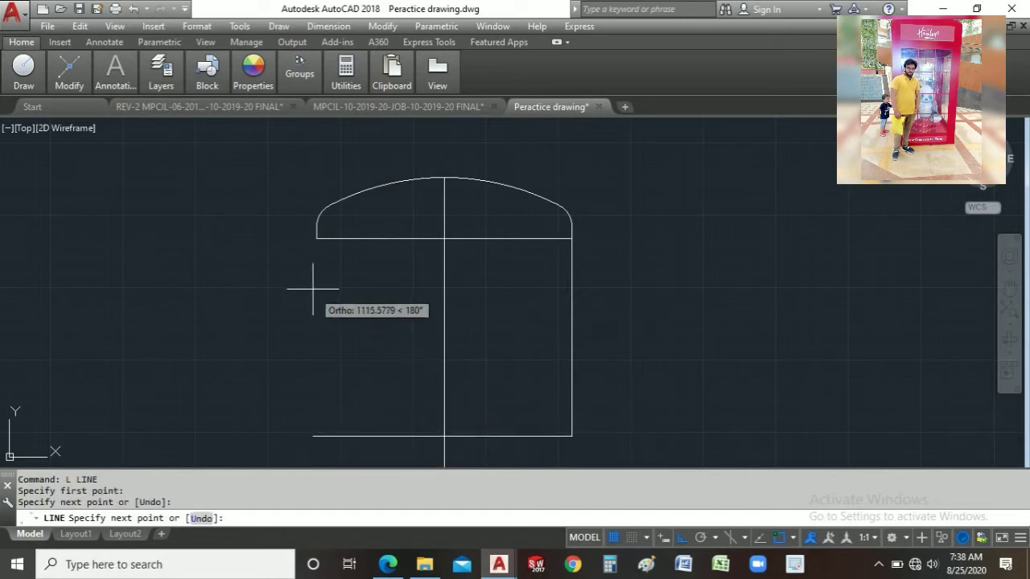
pyautogui.rightClick(375, 348)
pyautogui.click(394, 356)
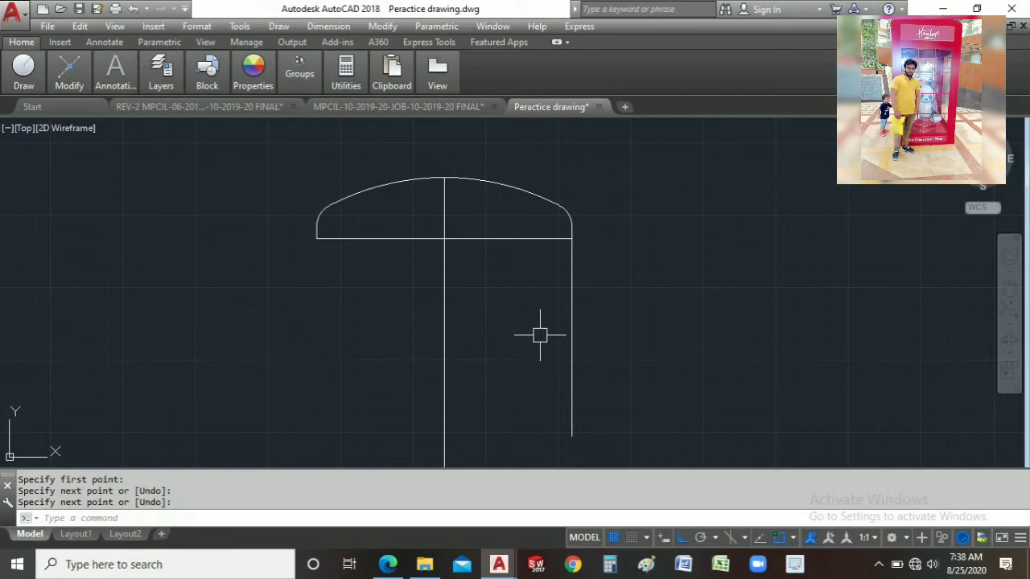
pyautogui.click(578, 295)
pyautogui.click(552, 295)
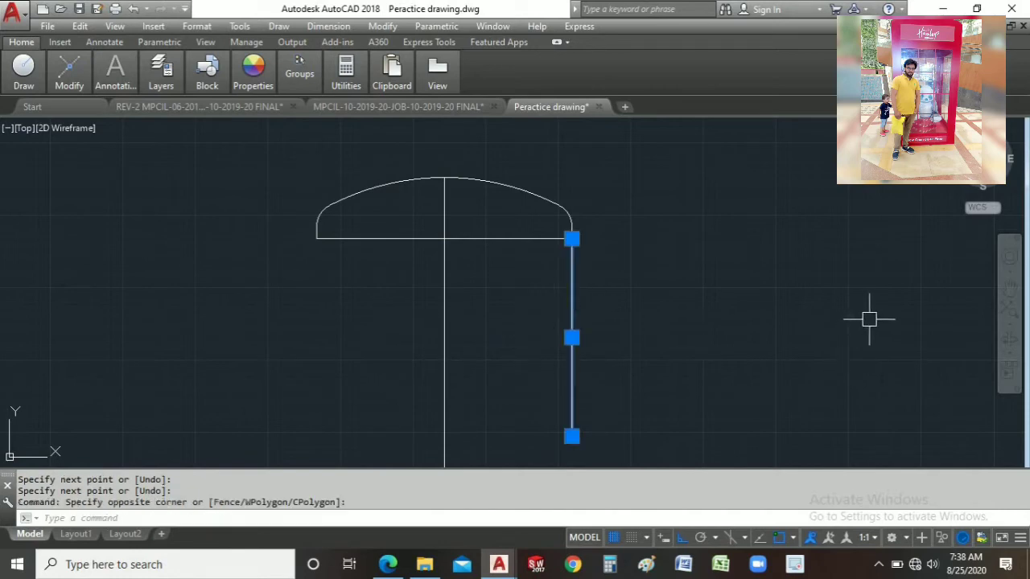
pyautogui.press('Delete')
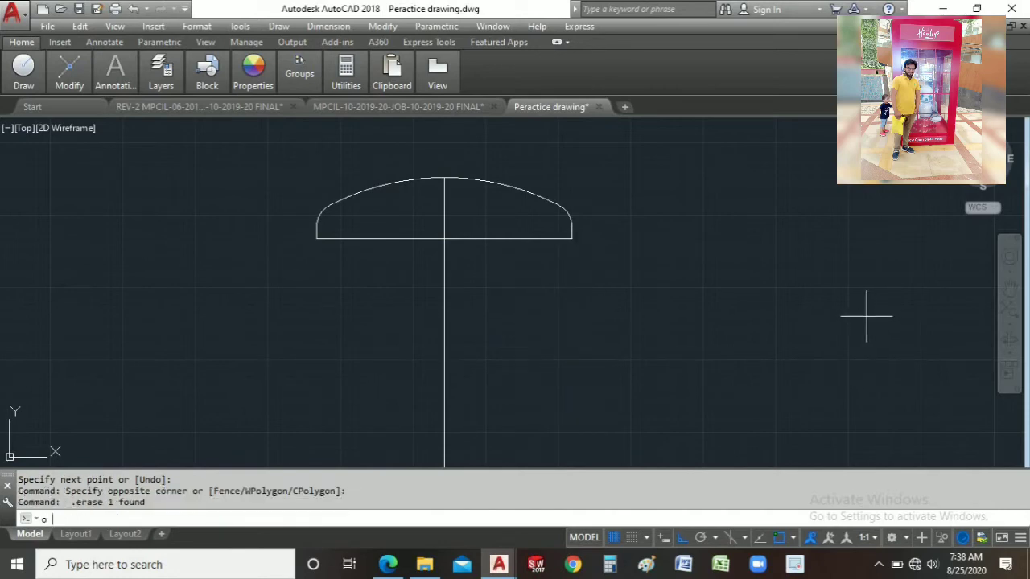
# Offset the right straight face, the right knuckle arc and the crown arc 5 outward
pyautogui.press('Return')
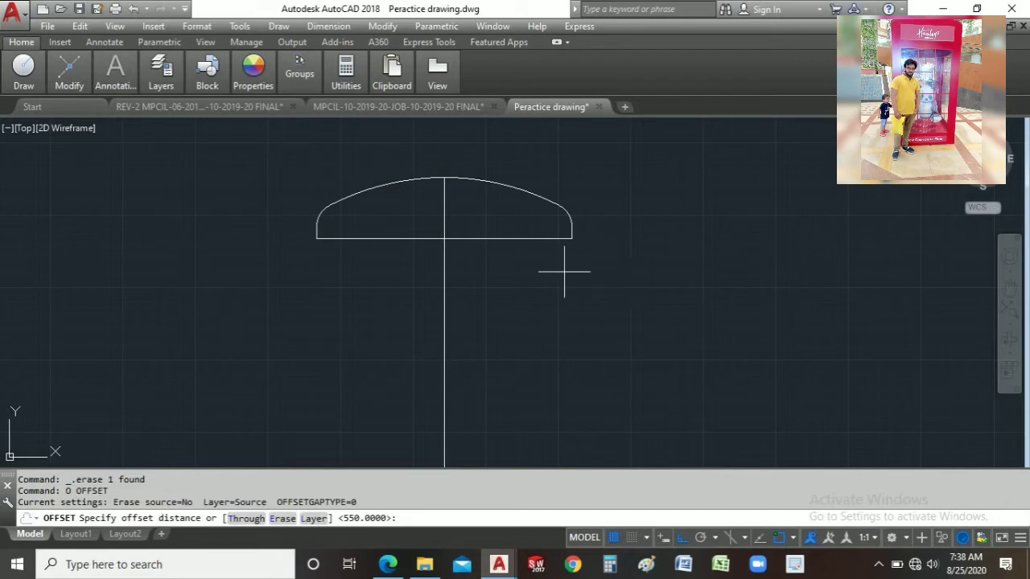
pyautogui.write('5')
pyautogui.press('Return')
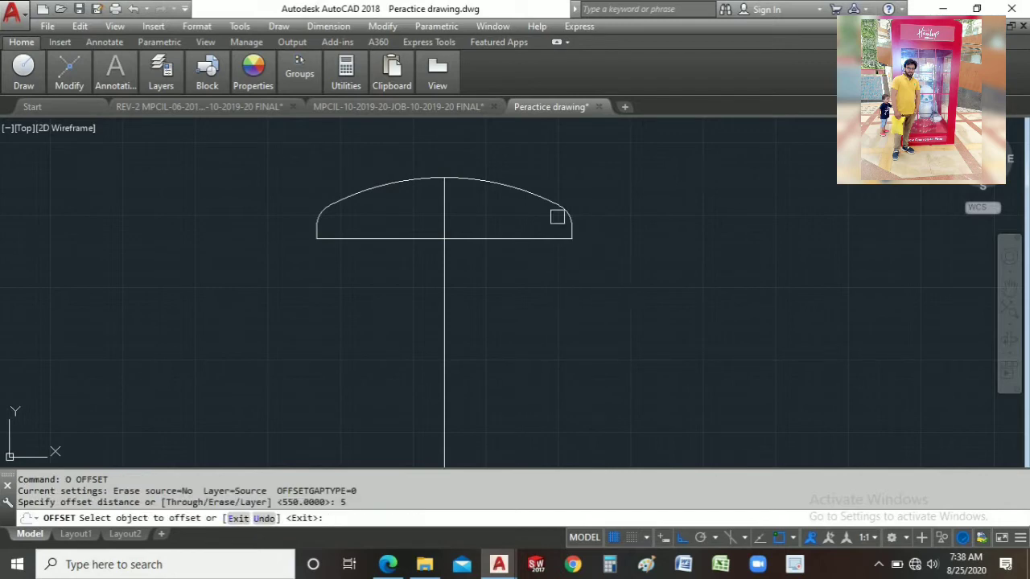
pyautogui.scroll(4, 561, 213)
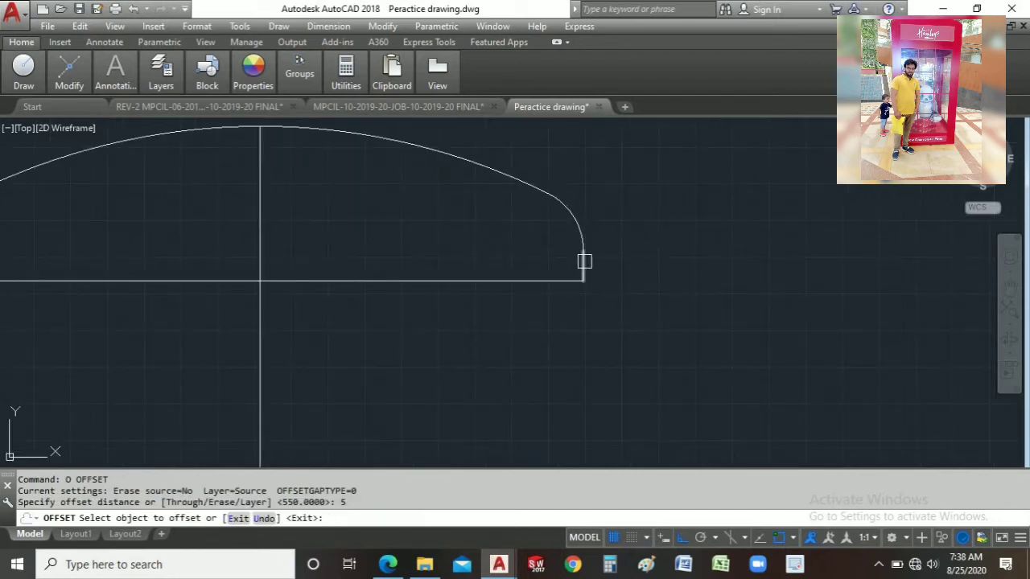
pyautogui.click(584, 262)
pyautogui.click(603, 258)
pyautogui.click(582, 225)
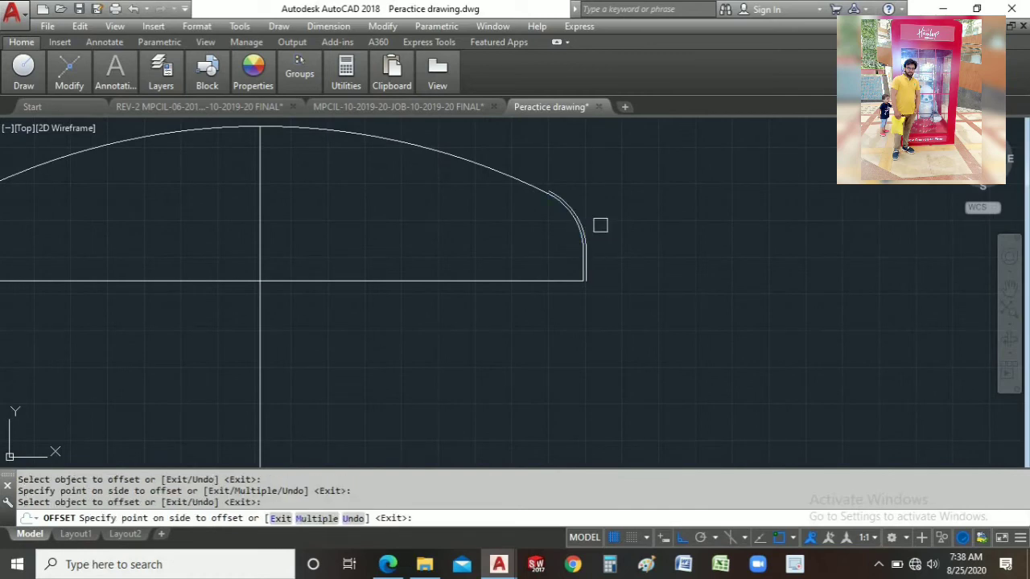
pyautogui.click(600, 225)
pyautogui.click(526, 180)
pyautogui.click(522, 164)
# Offset the left knuckle arc and left straight face outward by the same distance and end the command
pyautogui.moveTo(522, 163); pyautogui.dragTo(639, 173, button='middle')
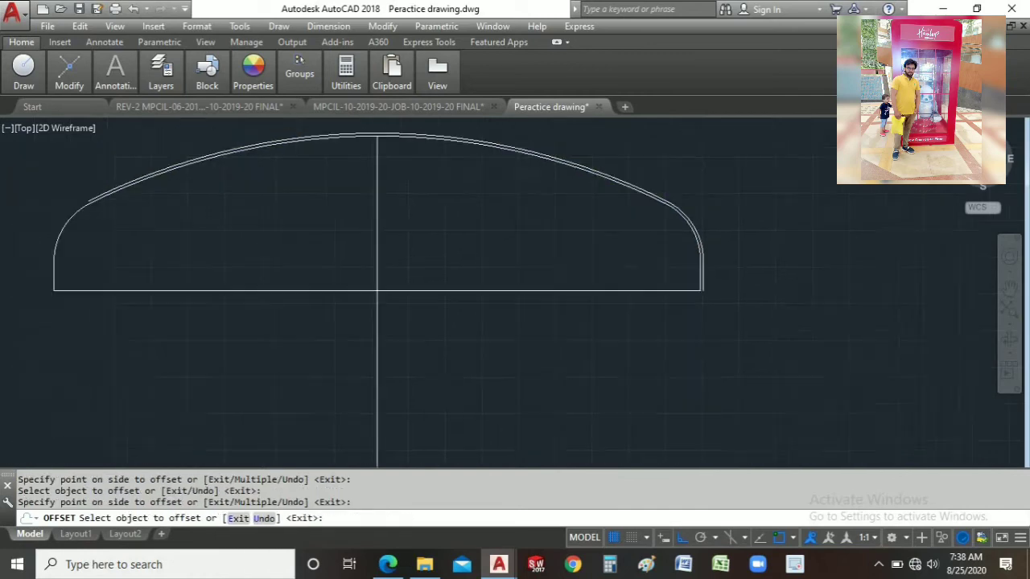
pyautogui.scroll(-2, 692, 205)
pyautogui.scroll(4, 415, 229)
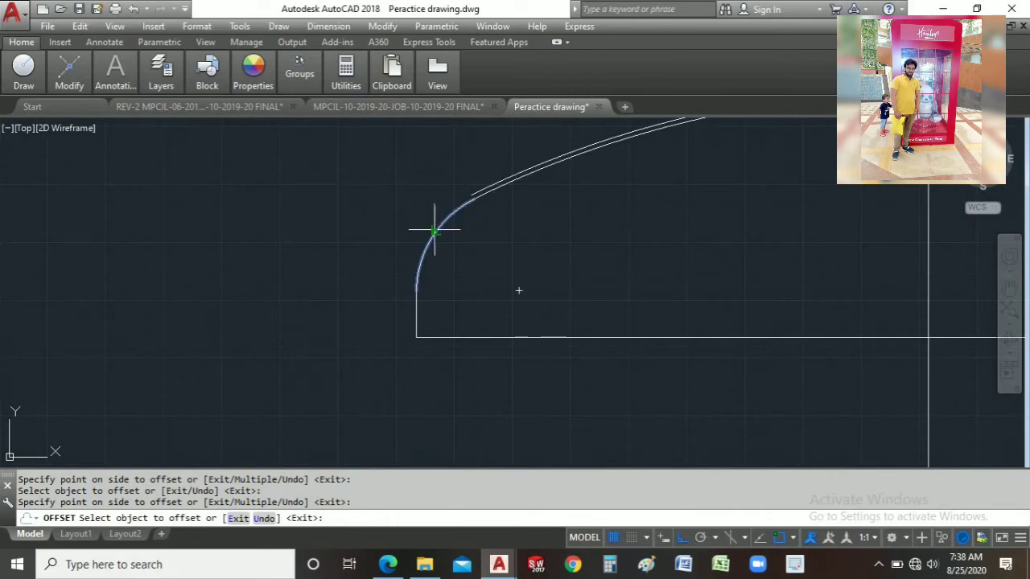
pyautogui.click(414, 312)
pyautogui.click(370, 315)
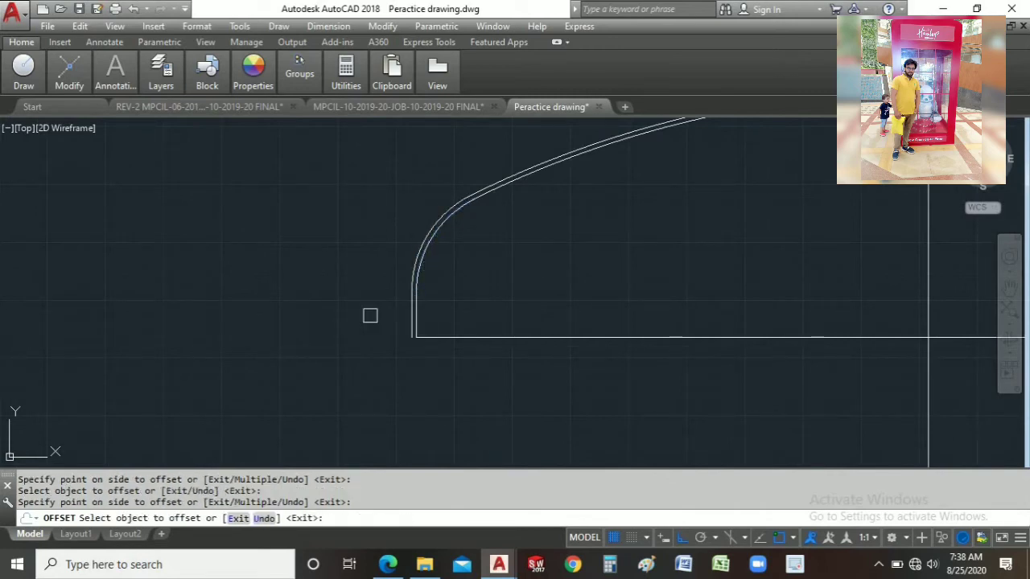
pyautogui.rightClick(539, 286)
pyautogui.click(570, 298)
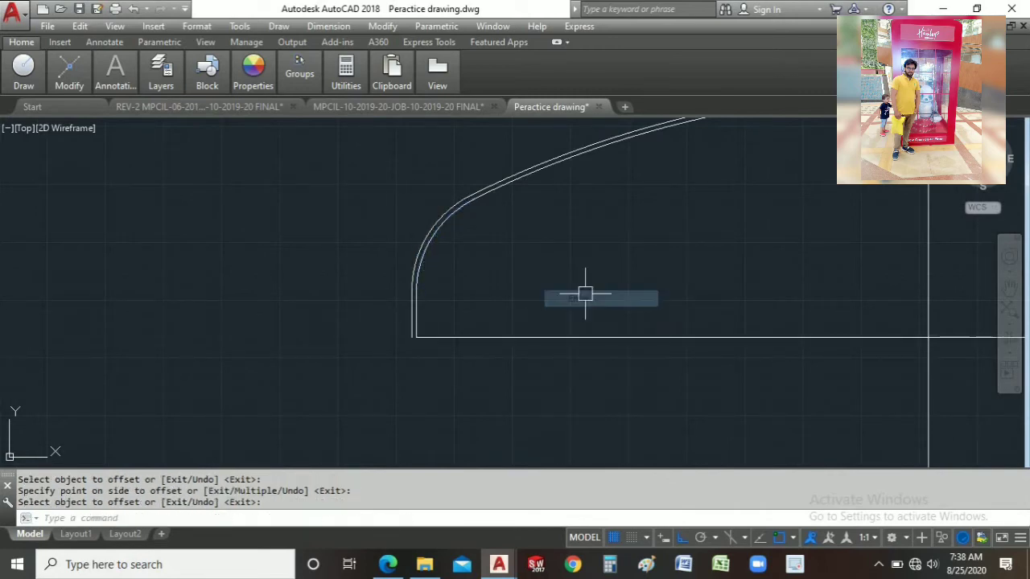
# Add a linear dimension of the inside diameter between the dished end's lower inner corners, placed just below the base line
pyautogui.moveTo(579, 291); pyautogui.dragTo(546, 294, button='middle')
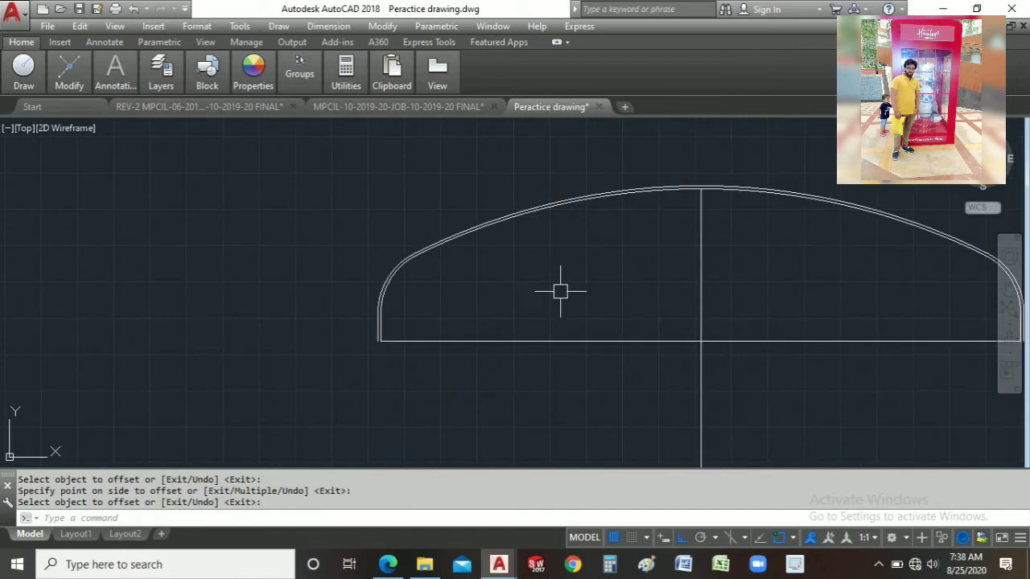
pyautogui.click(329, 26)
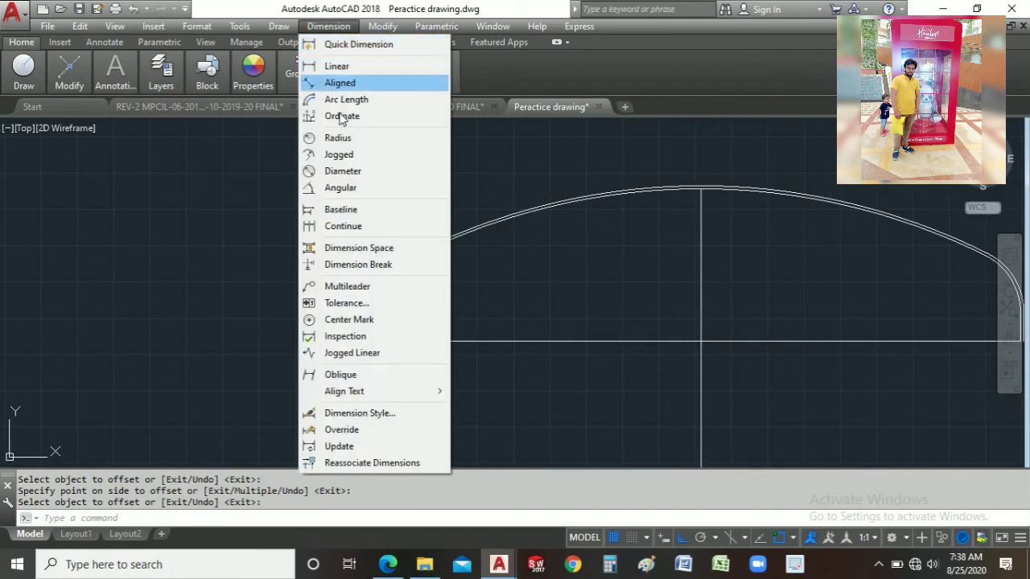
pyautogui.click(337, 66)
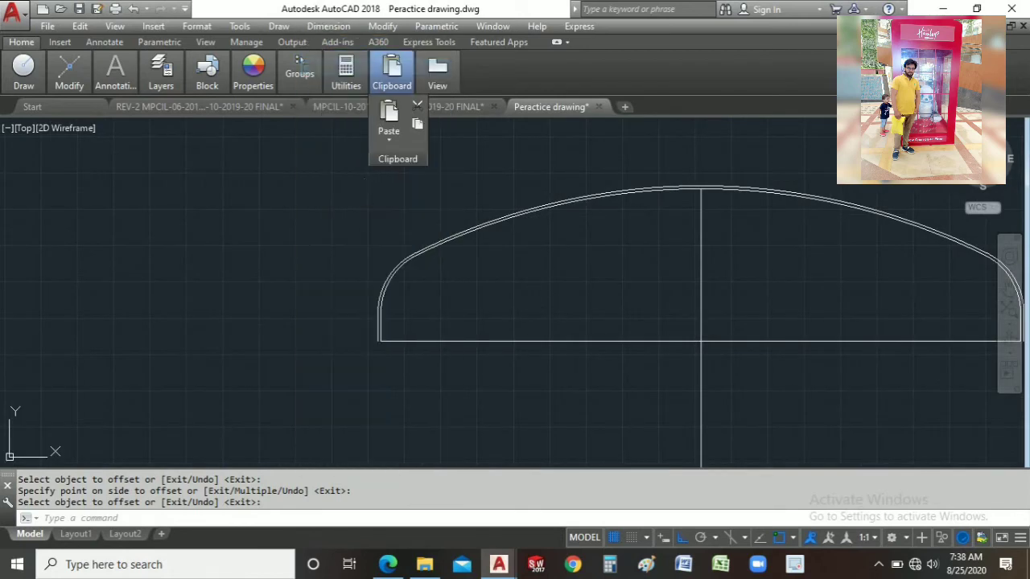
pyautogui.scroll(3, 380, 340)
pyautogui.click(361, 338)
pyautogui.scroll(-5, 595, 306)
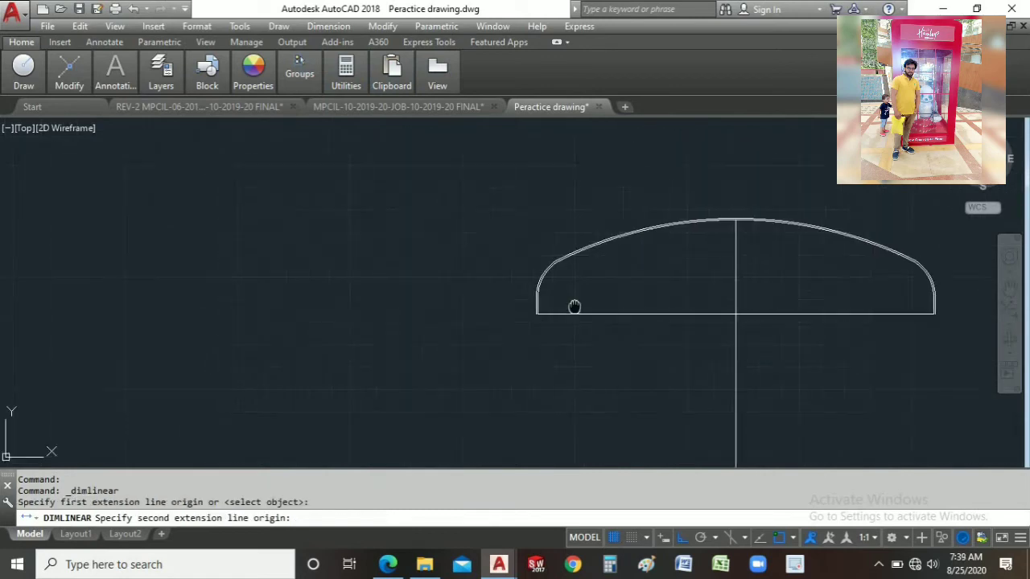
pyautogui.moveTo(574, 305); pyautogui.dragTo(245, 318, button='middle')
pyautogui.scroll(3, 604, 325)
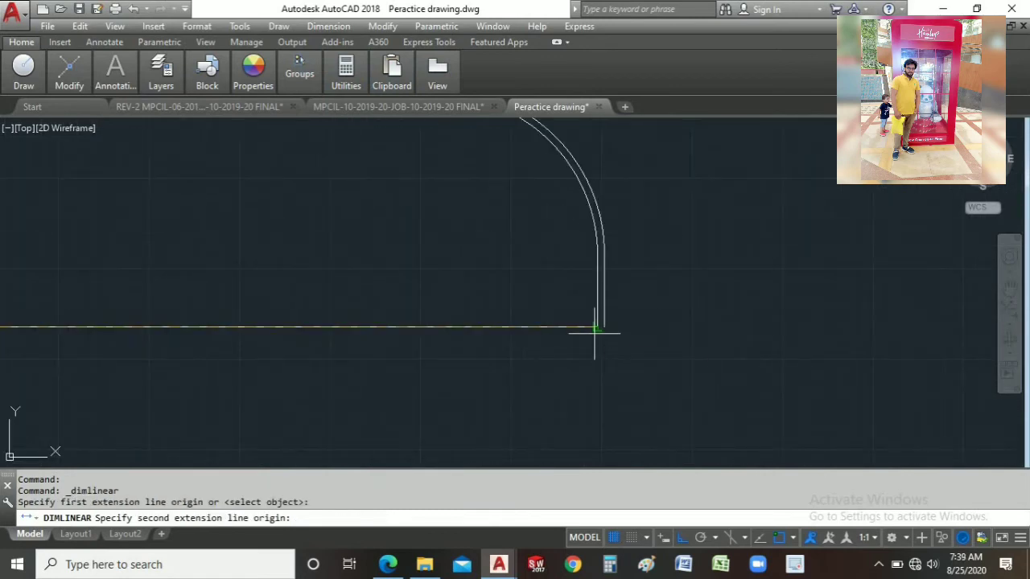
pyautogui.click(596, 327)
pyautogui.scroll(-5, 442, 346)
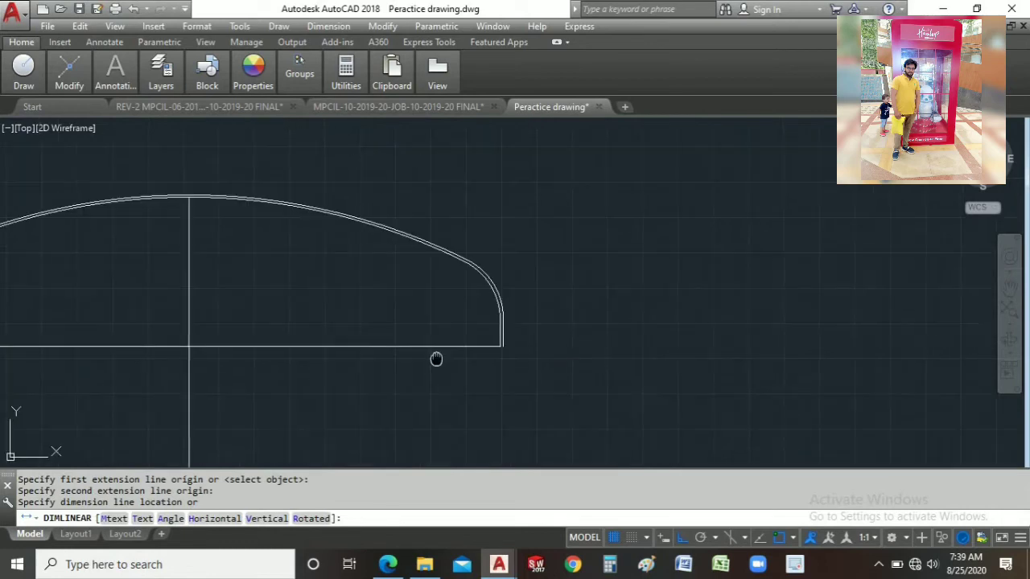
pyautogui.click(584, 361)
# Set the text height of the inside-diameter dimension to 60
pyautogui.scroll(5, 378, 363)
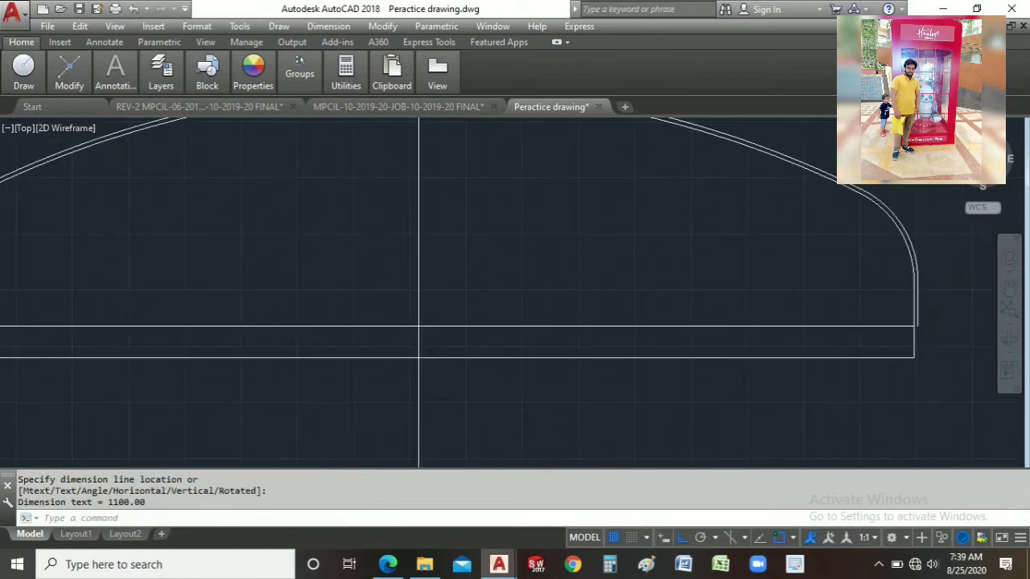
pyautogui.click(381, 349)
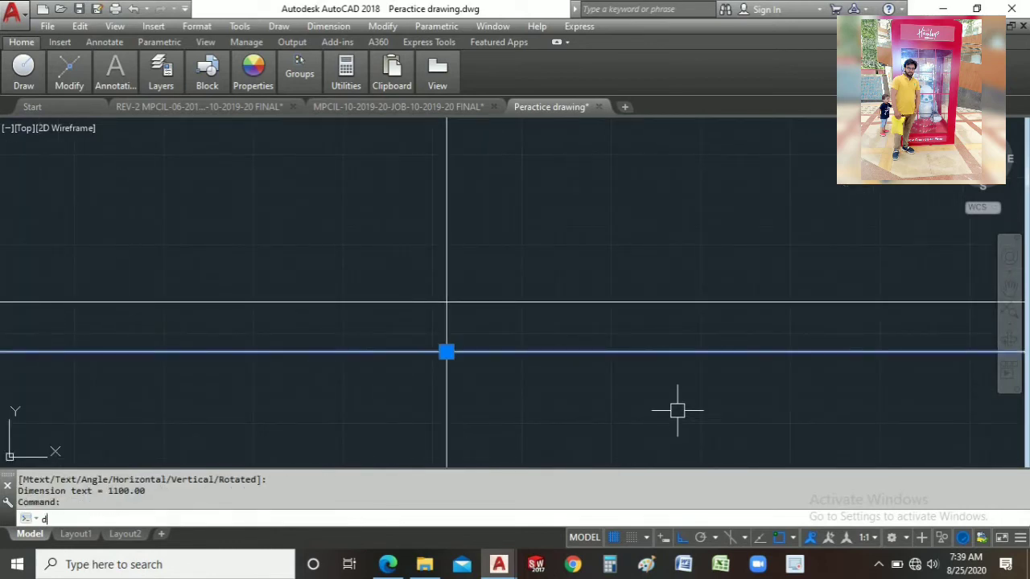
pyautogui.press('Return')
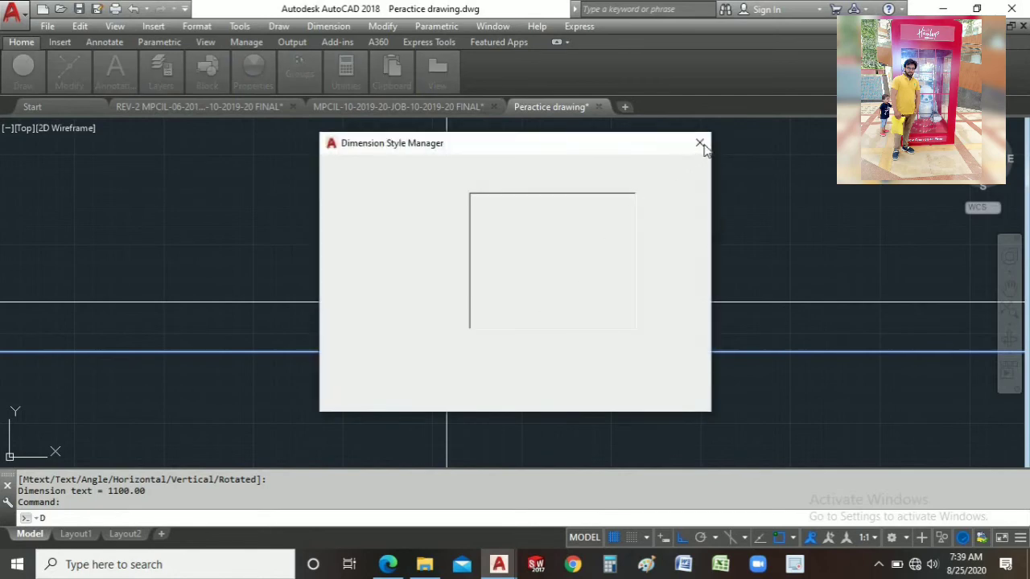
pyautogui.click(699, 143)
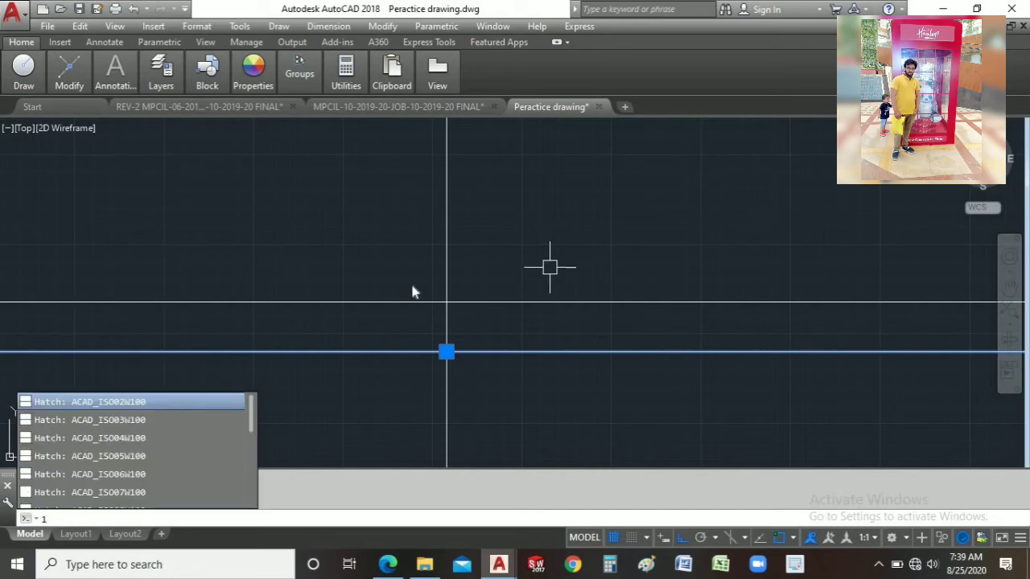
pyautogui.press('BackSpace')
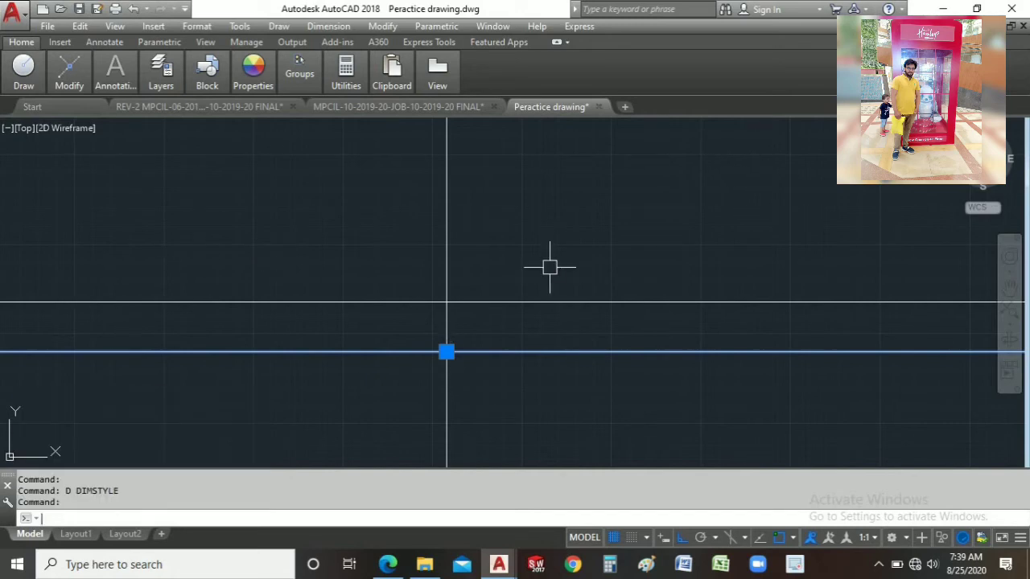
pyautogui.hotkey('ctrl', '1')
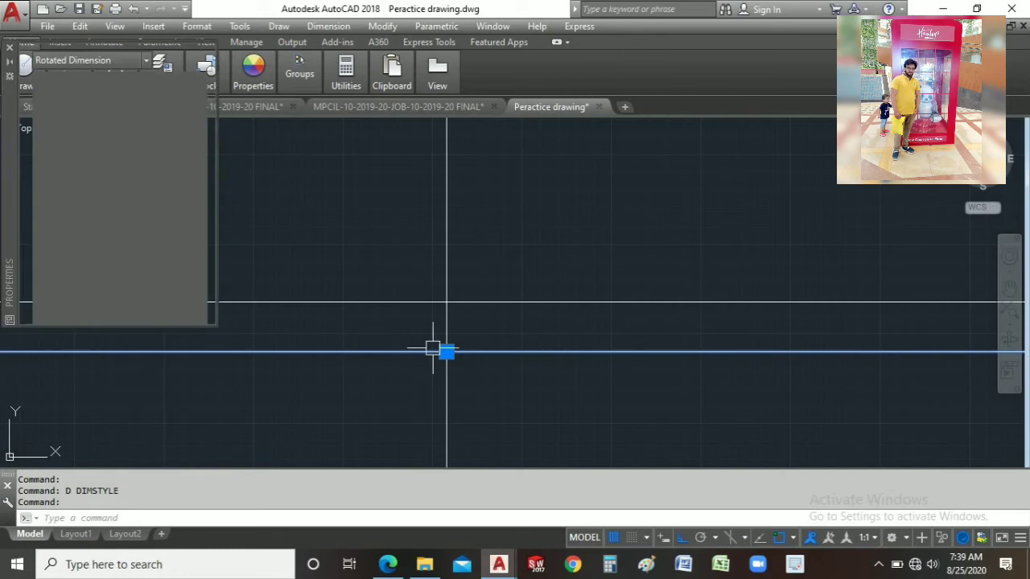
pyautogui.scroll(-10, 113, 261)
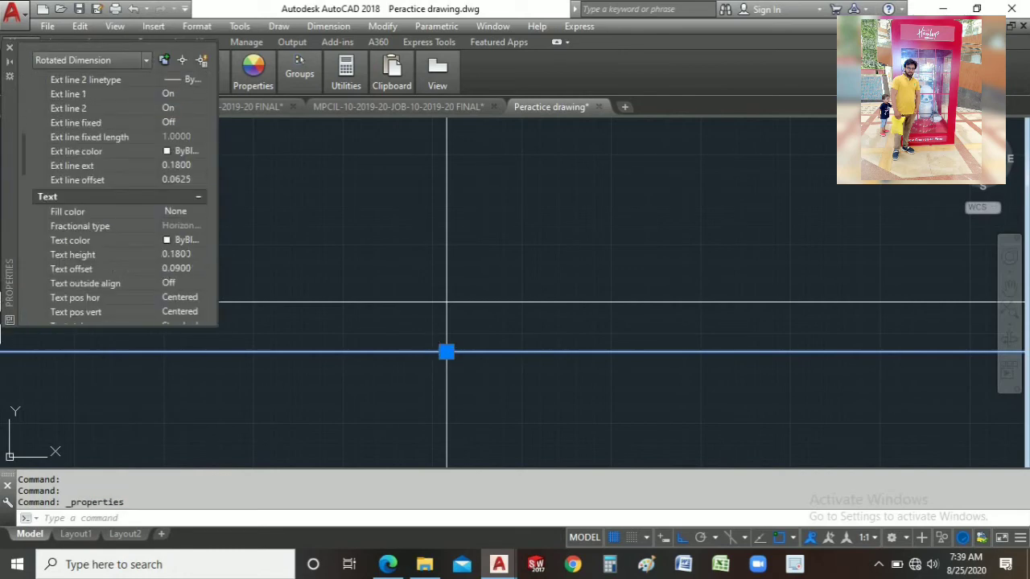
pyautogui.click(185, 253)
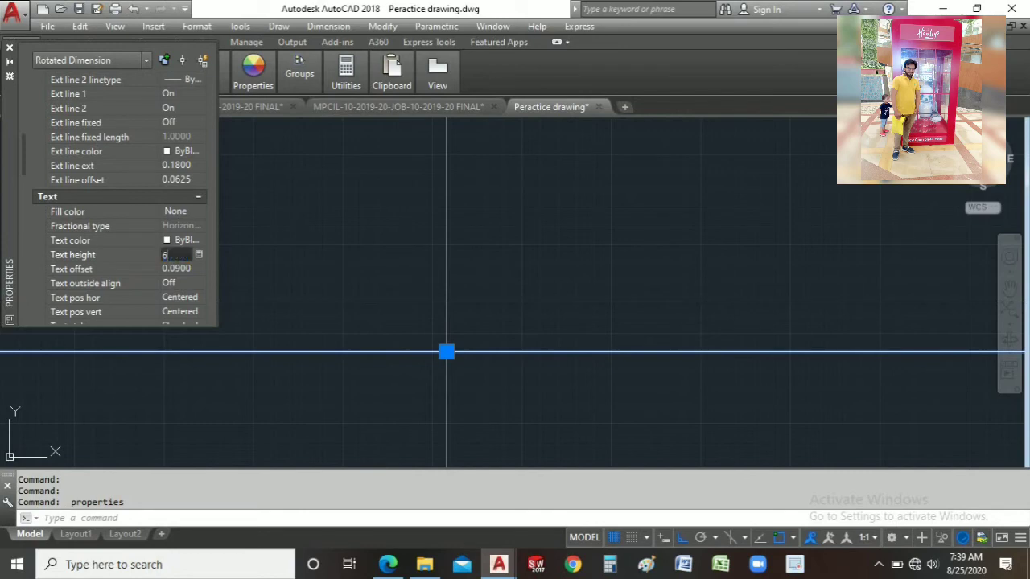
pyautogui.write('60')
pyautogui.press('Return')
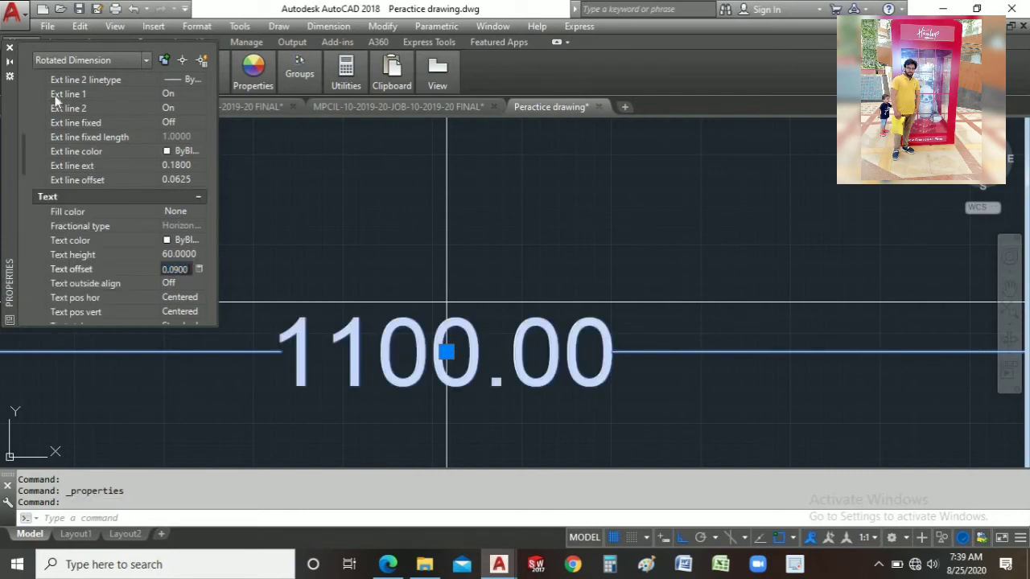
pyautogui.hotkey('ctrl', '1')
pyautogui.scroll(-4, 386, 156)
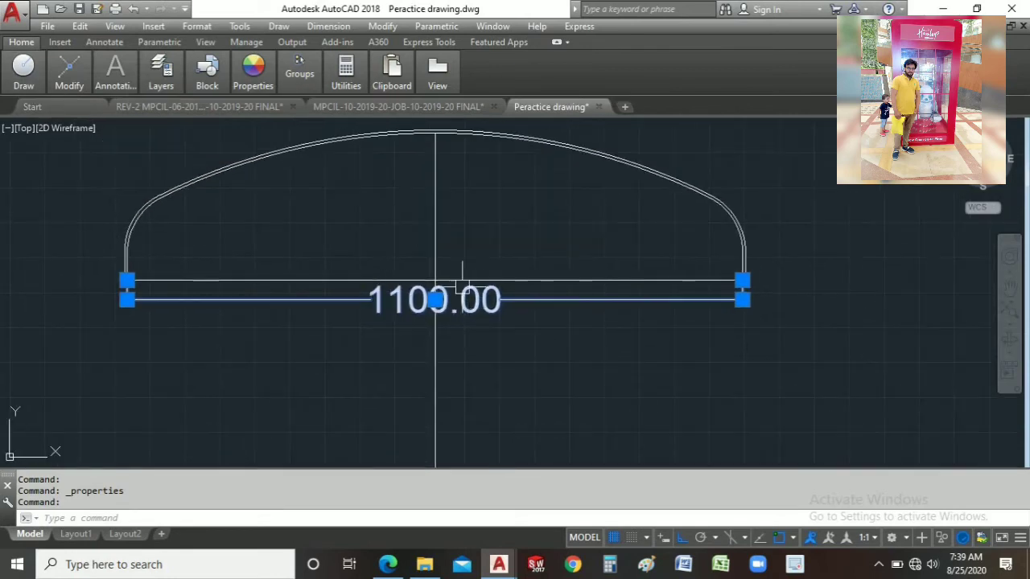
pyautogui.scroll(-2, 459, 281)
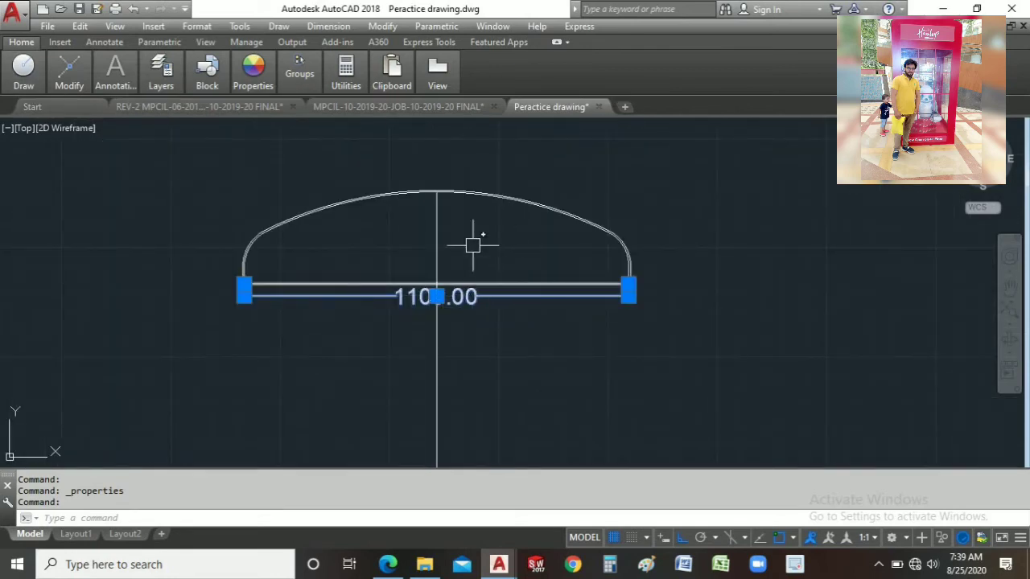
# Add a radius dimension to the inner right knuckle arc, placed outside the dished end
pyautogui.click(328, 26)
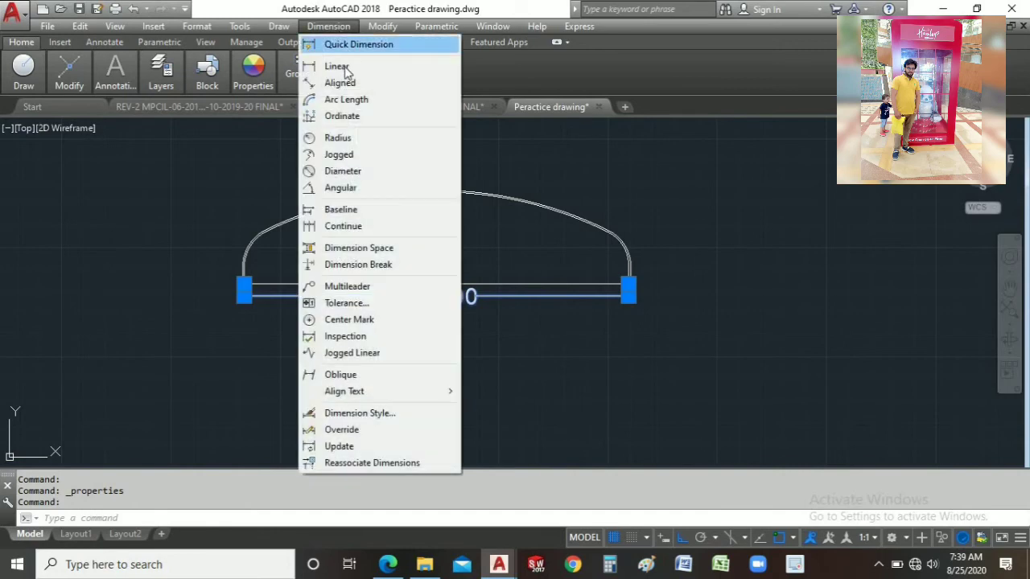
pyautogui.click(354, 138)
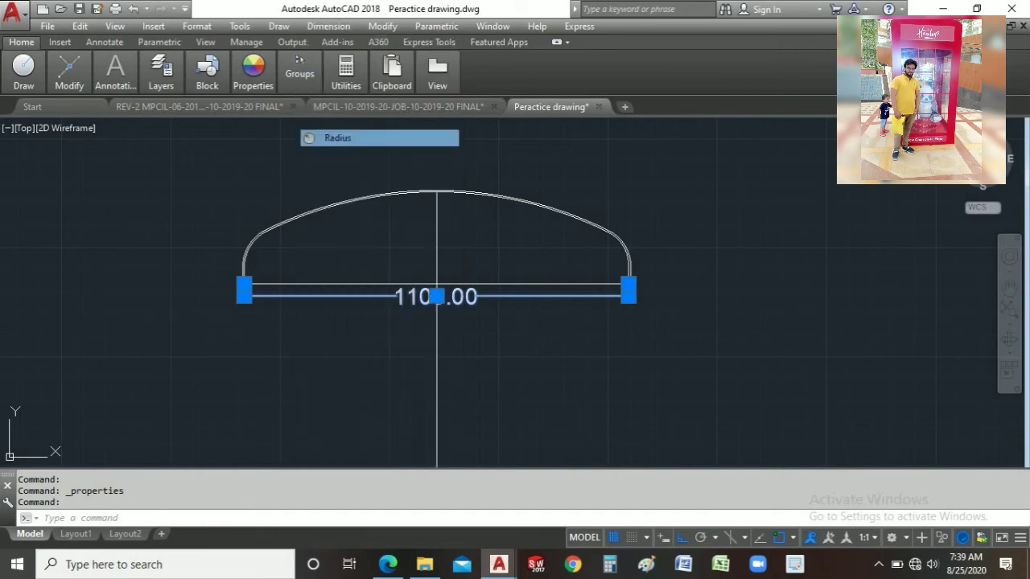
pyautogui.scroll(3, 636, 265)
pyautogui.click(562, 224)
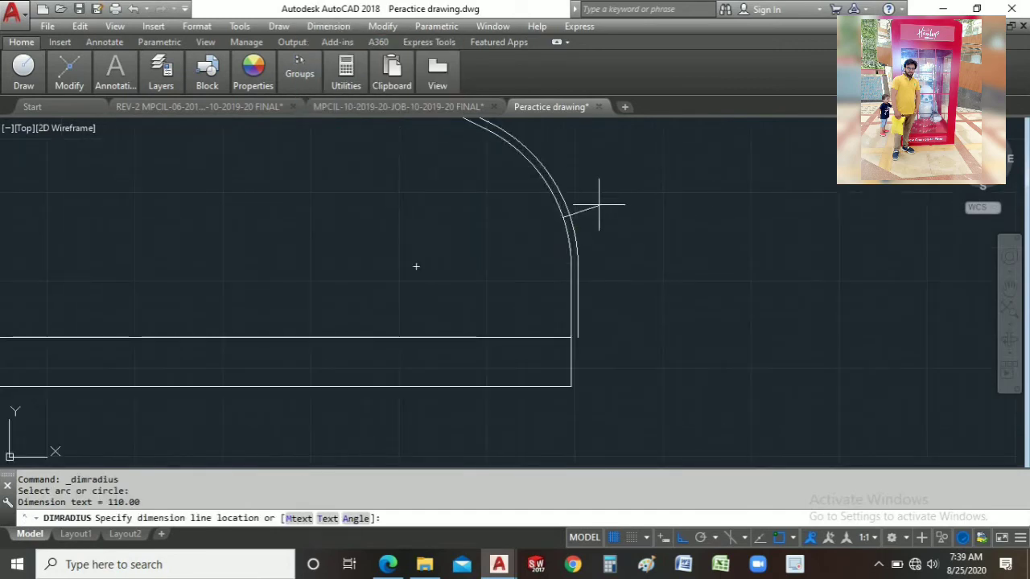
pyautogui.scroll(-3, 627, 249)
pyautogui.click(711, 199)
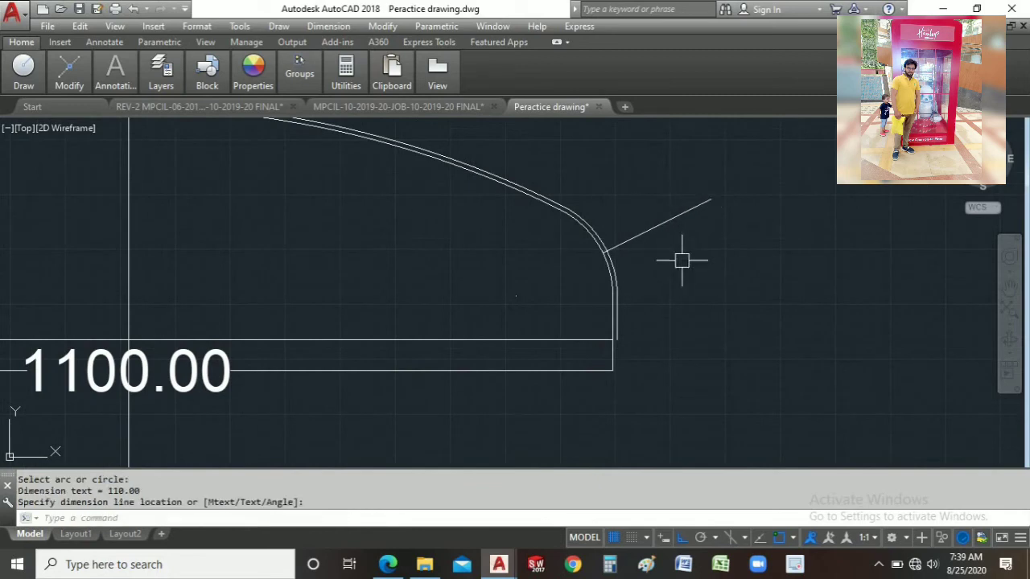
pyautogui.scroll(-3, 682, 260)
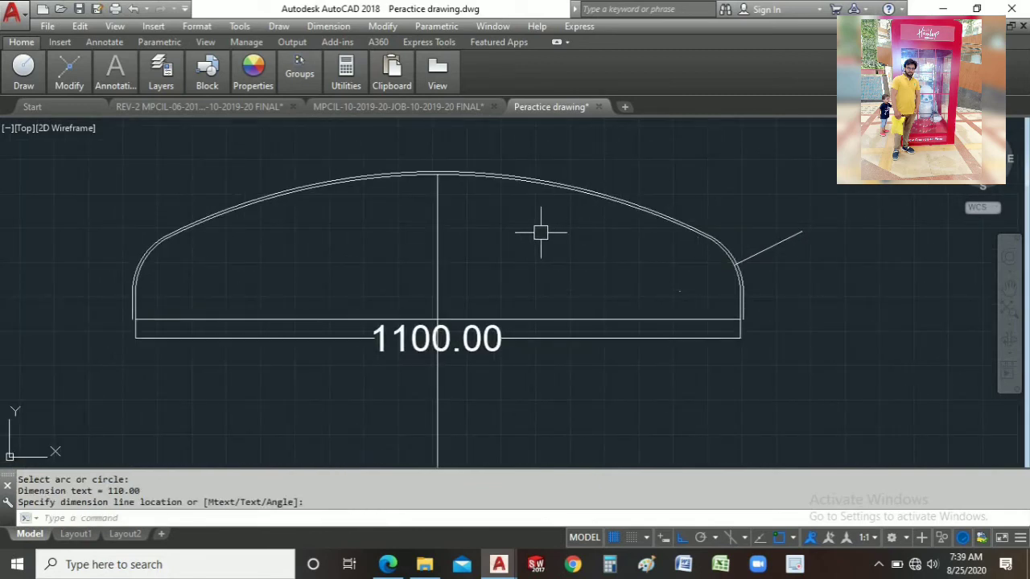
# Add a vertical linear dimension of the inside height from the crown to the base line, placed just right of the centre line
pyautogui.press('Return')
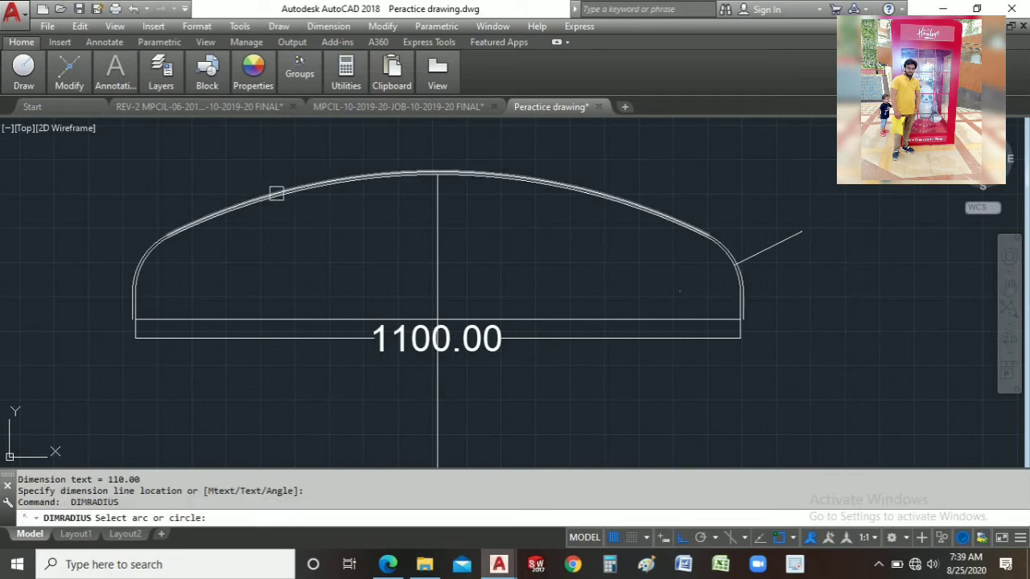
pyautogui.click(329, 26)
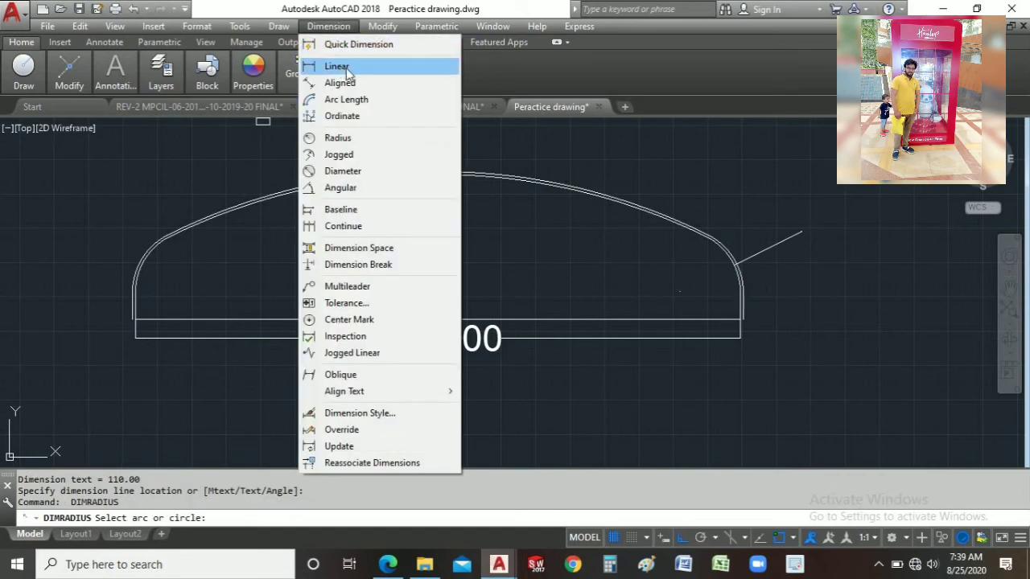
pyautogui.click(338, 66)
pyautogui.click(436, 174)
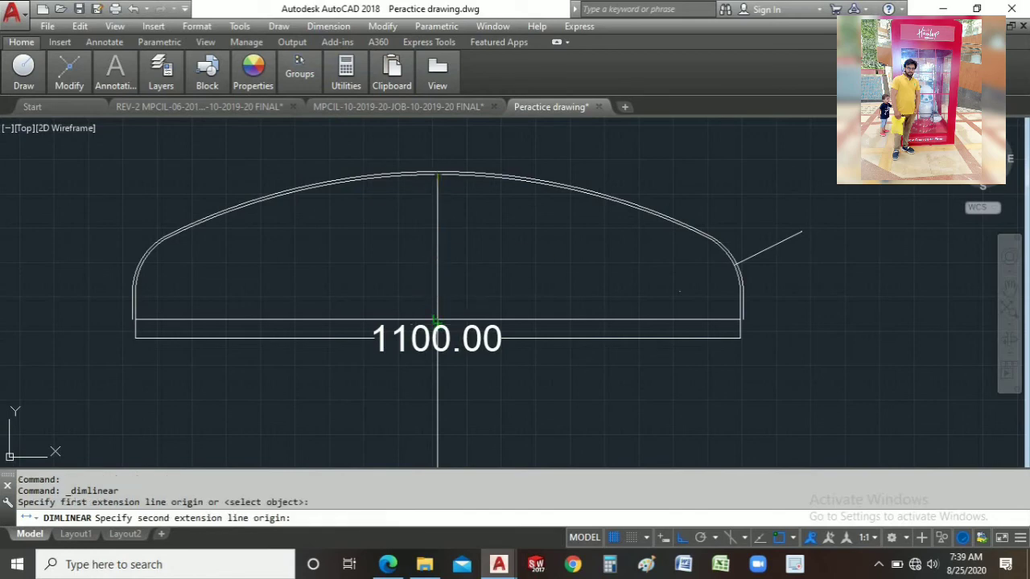
pyautogui.click(437, 319)
pyautogui.click(493, 265)
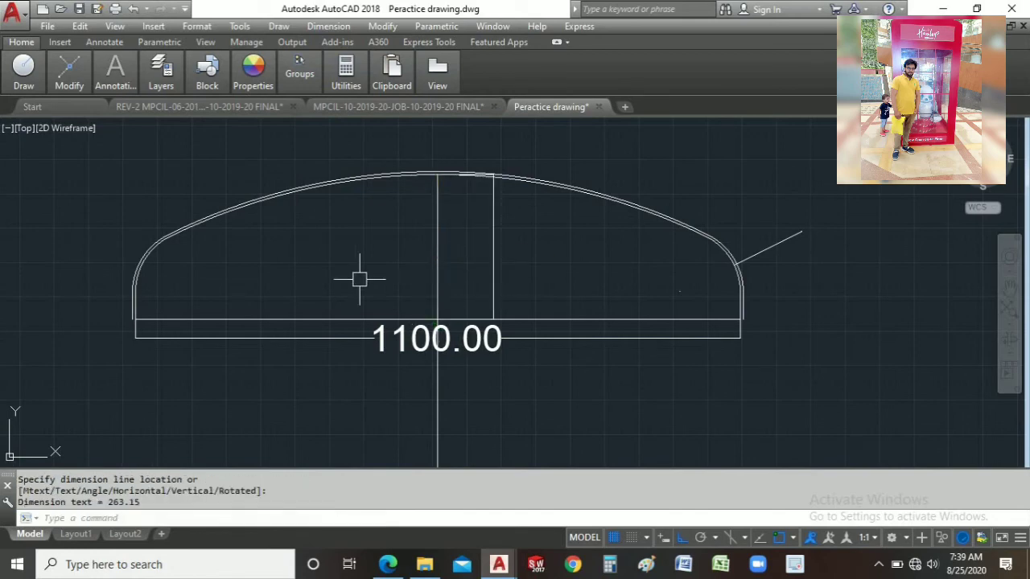
# Add a vertical linear dimension to the left inner straight face, placed outside the dished end
pyautogui.press('Return')
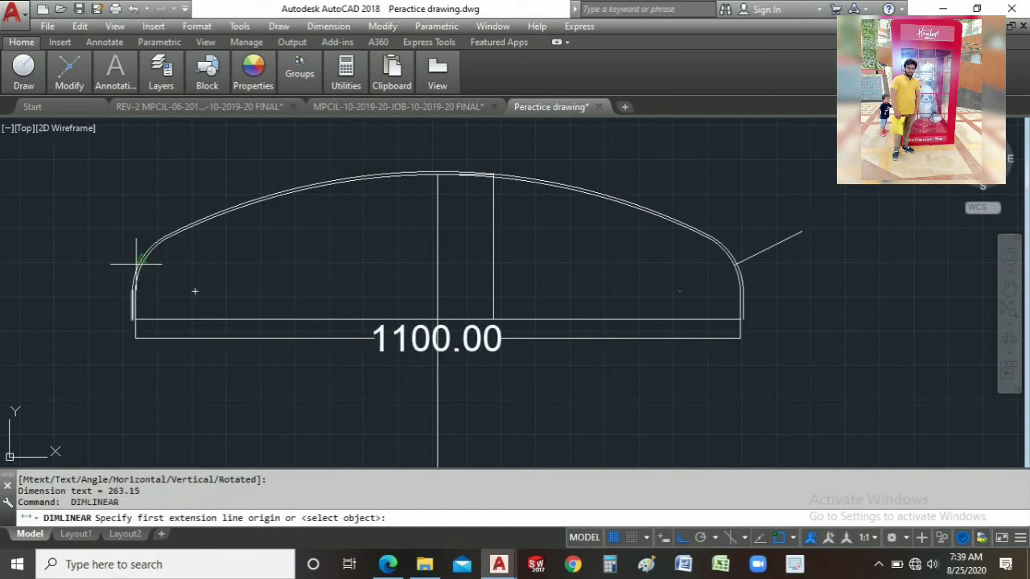
pyautogui.scroll(-2, 136, 263)
pyautogui.scroll(4, 135, 282)
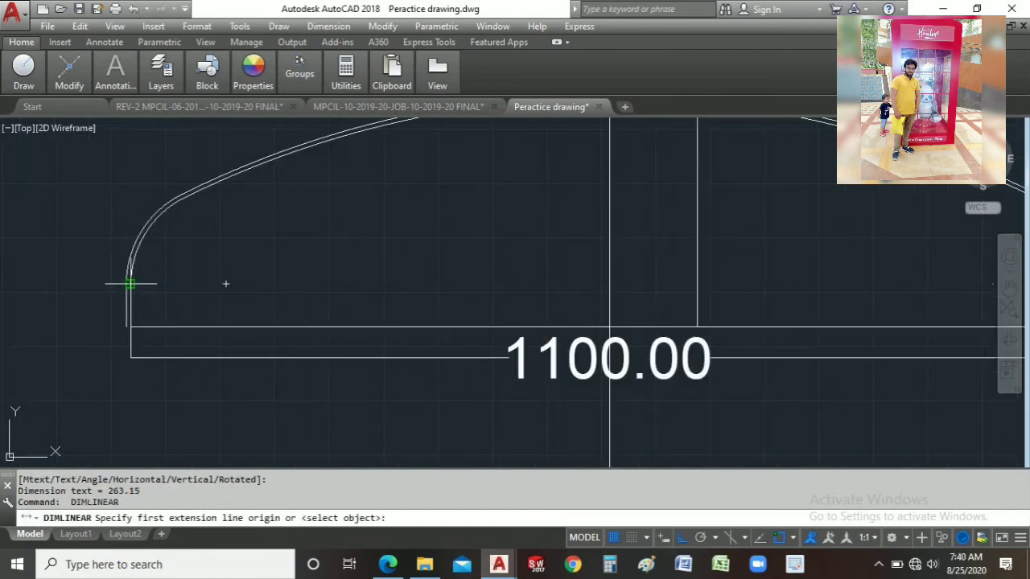
pyautogui.click(131, 284)
pyautogui.click(130, 328)
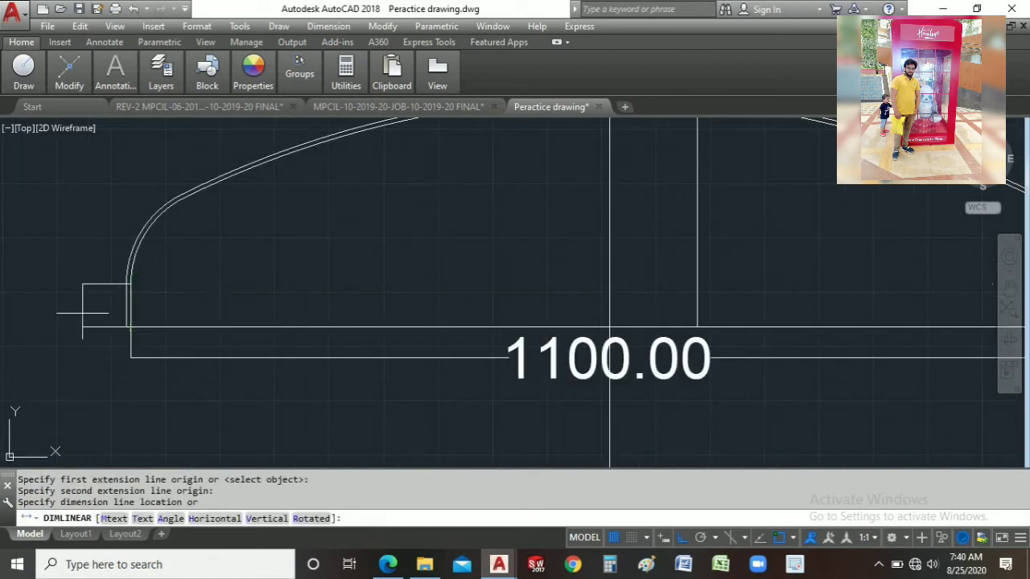
pyautogui.click(81, 302)
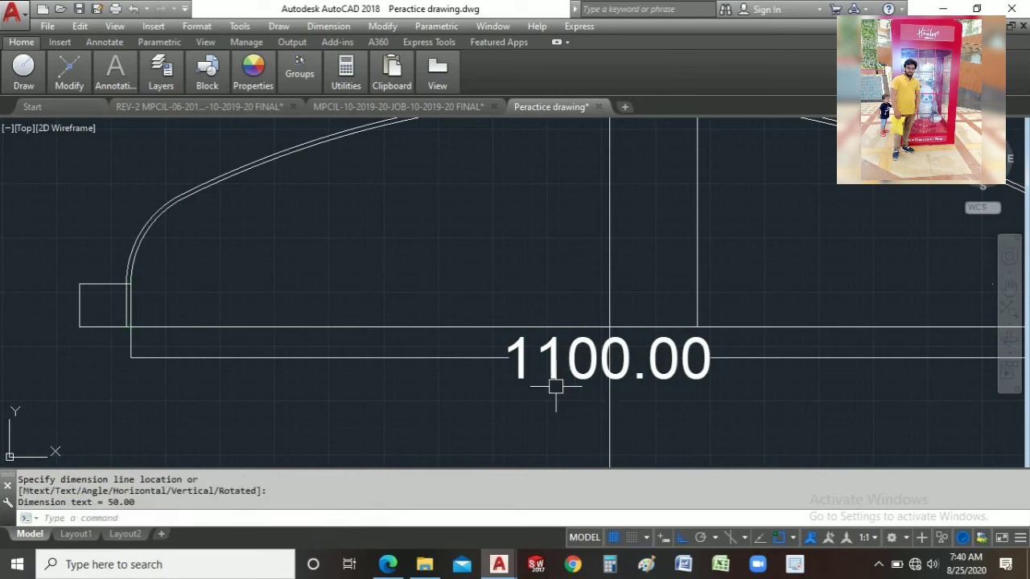
pyautogui.click(555, 387)
pyautogui.click(503, 317)
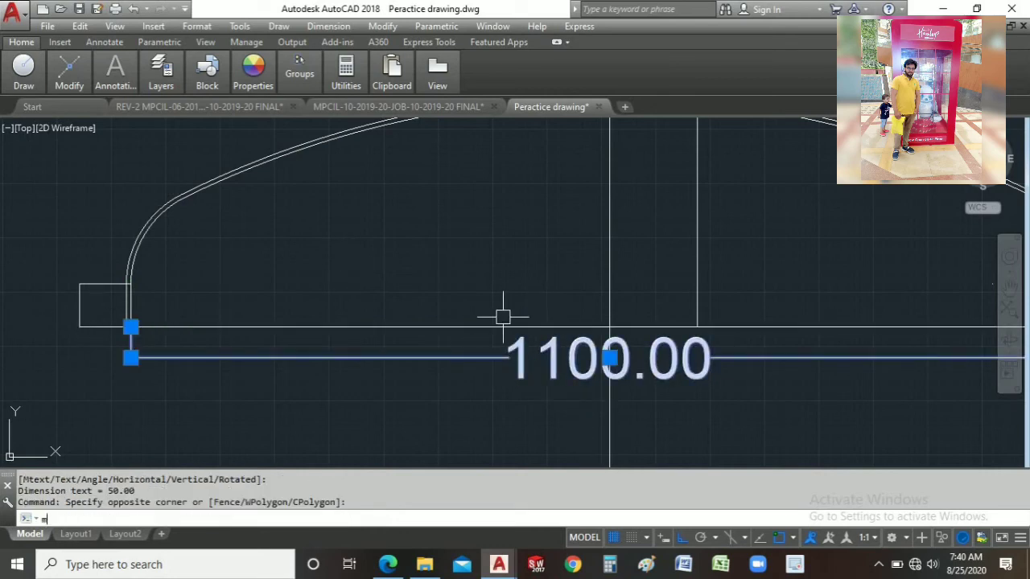
pyautogui.write('m')
pyautogui.press('Return')
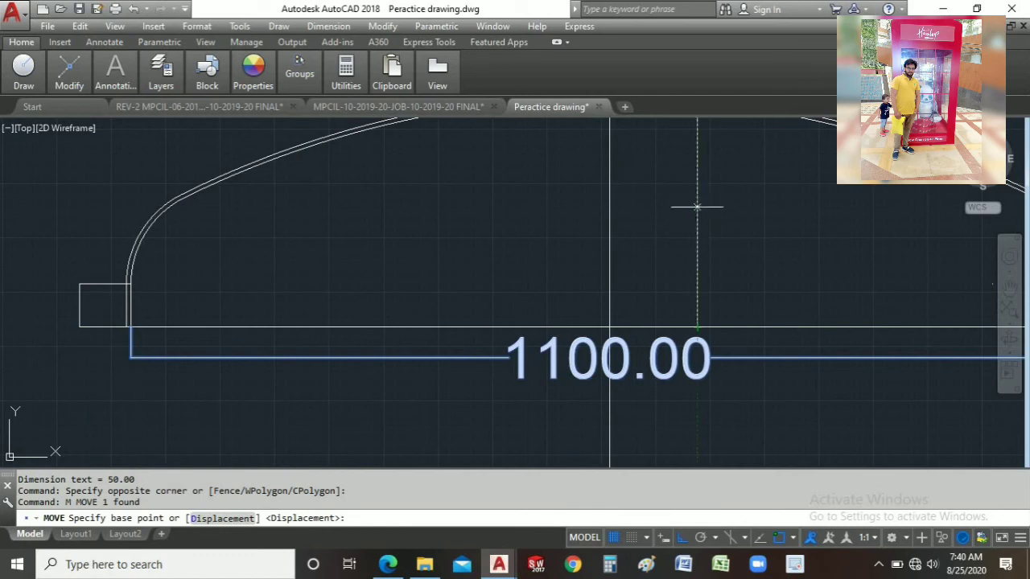
pyautogui.rightClick(464, 287)
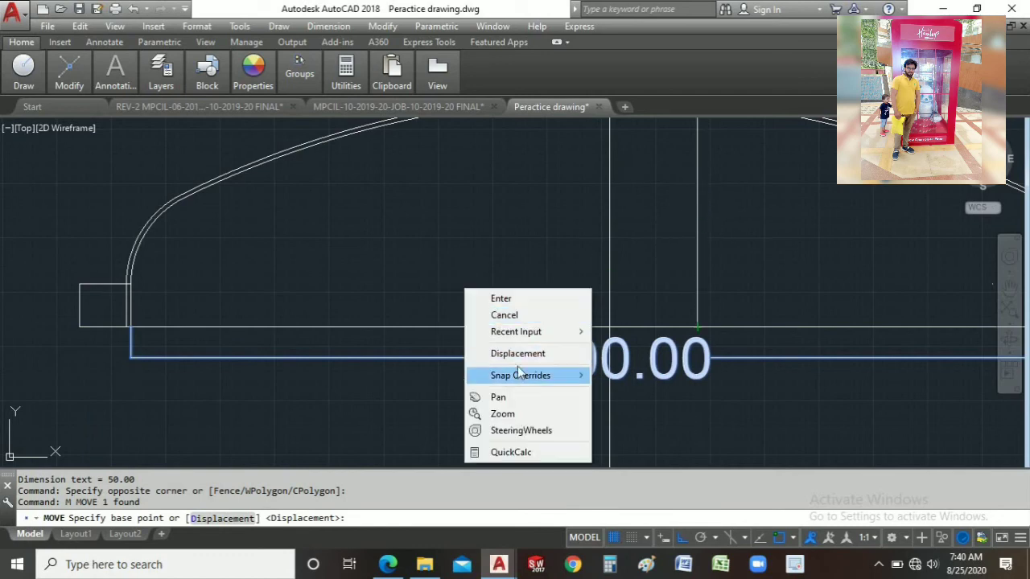
pyautogui.click(522, 316)
# Match the properties of the inside-diameter dimension onto the inside-height, left straight-face and right knuckle-radius dimensions
pyautogui.click(585, 368)
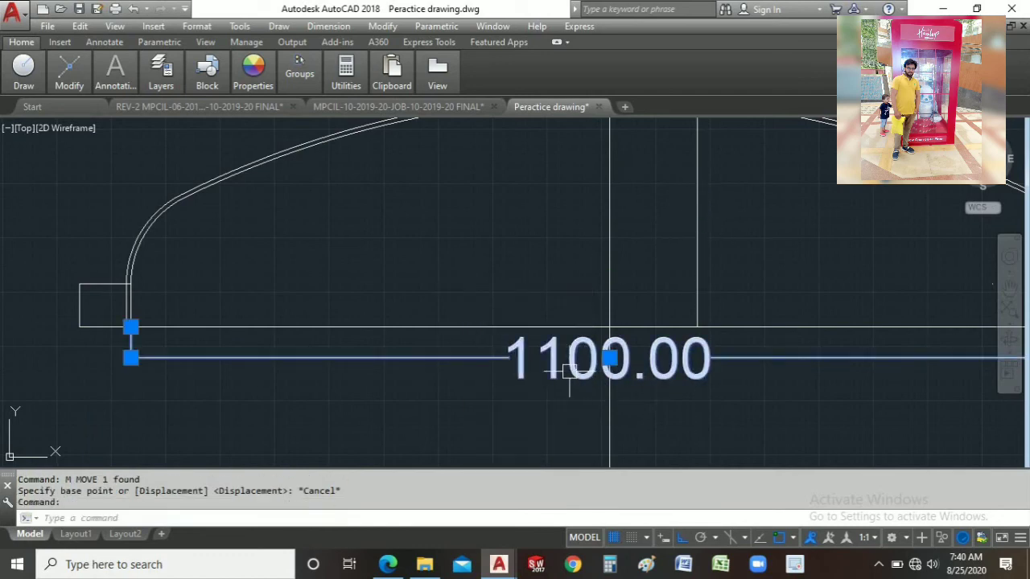
pyautogui.write('ma')
pyautogui.press('Return')
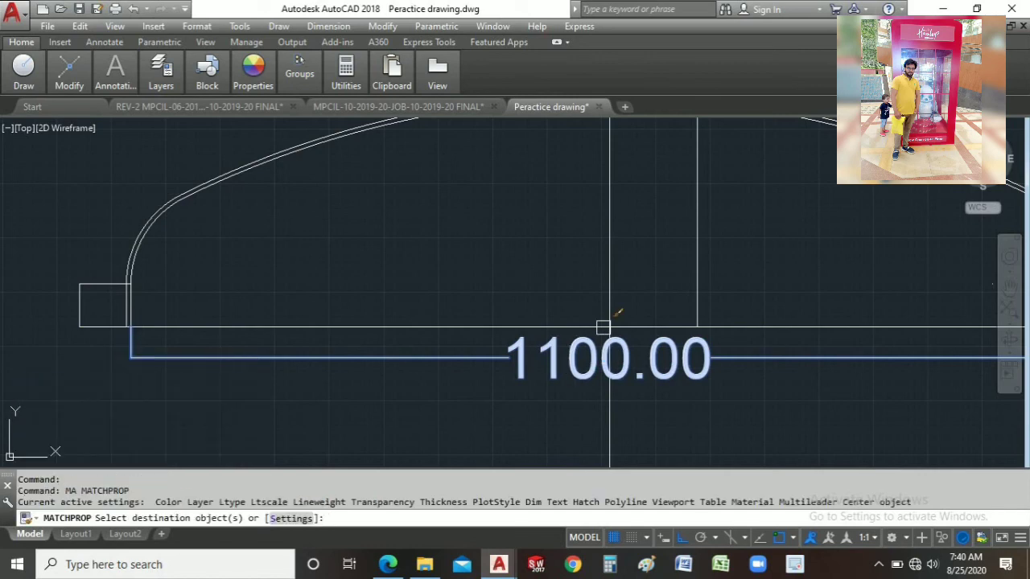
pyautogui.click(706, 233)
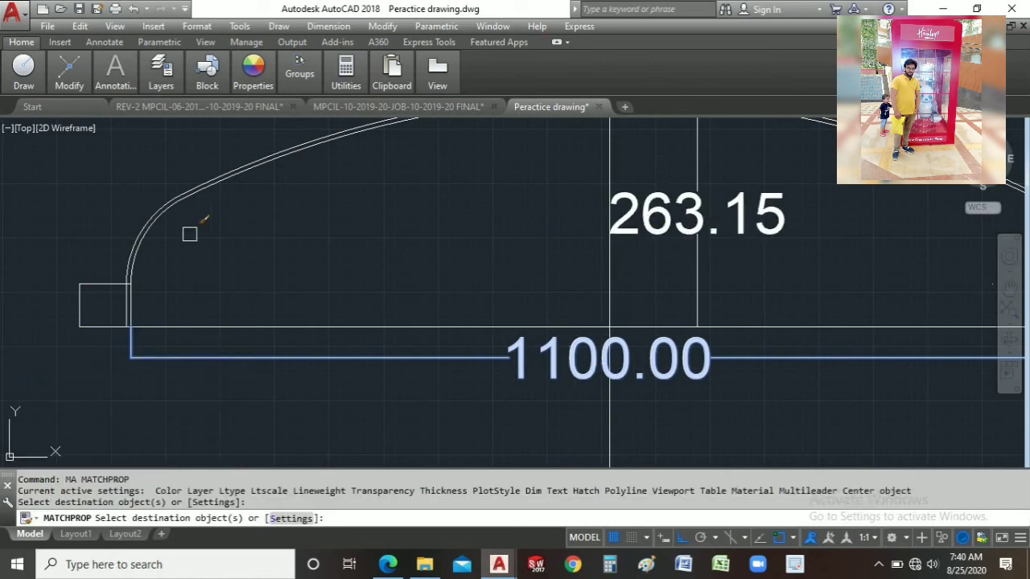
pyautogui.click(101, 289)
pyautogui.scroll(-3, 102, 289)
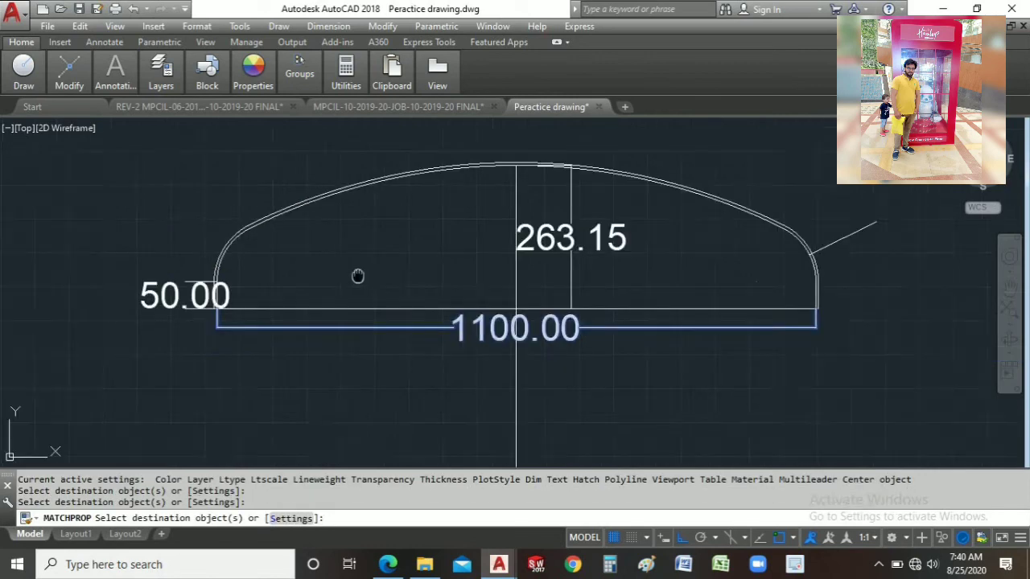
pyautogui.click(563, 261)
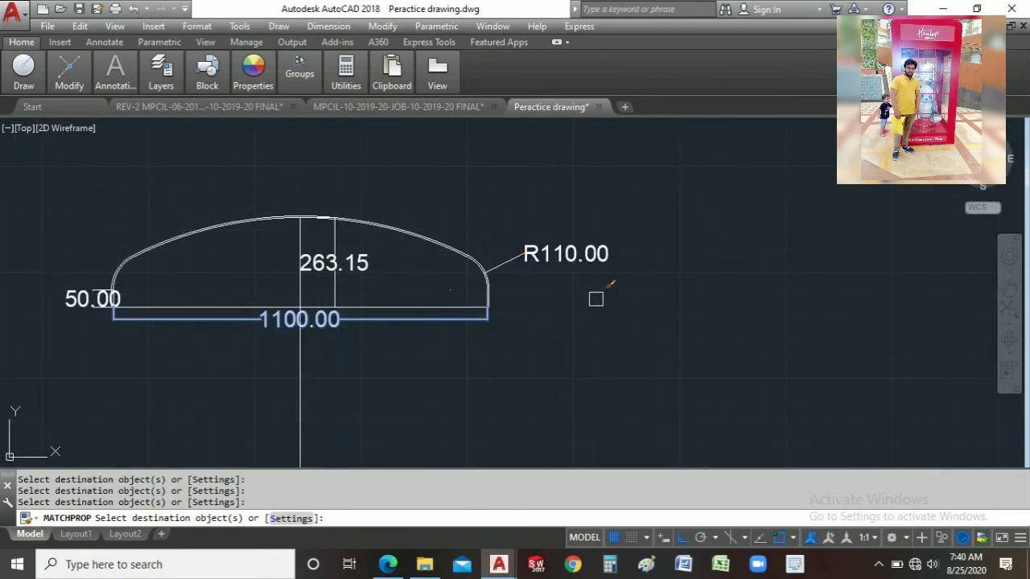
pyautogui.moveTo(595, 297); pyautogui.dragTo(659, 307, button='middle')
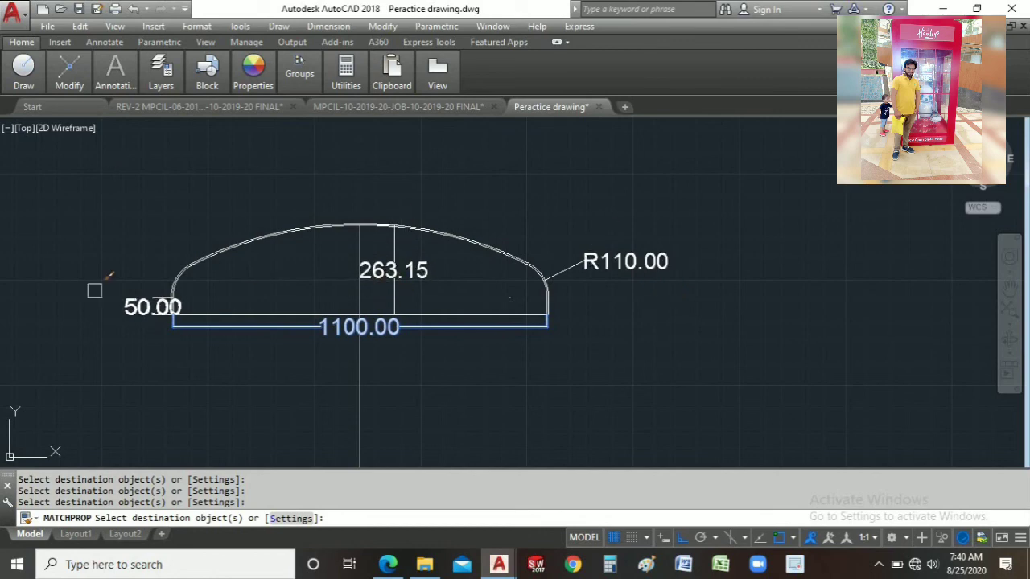
pyautogui.scroll(4, 140, 314)
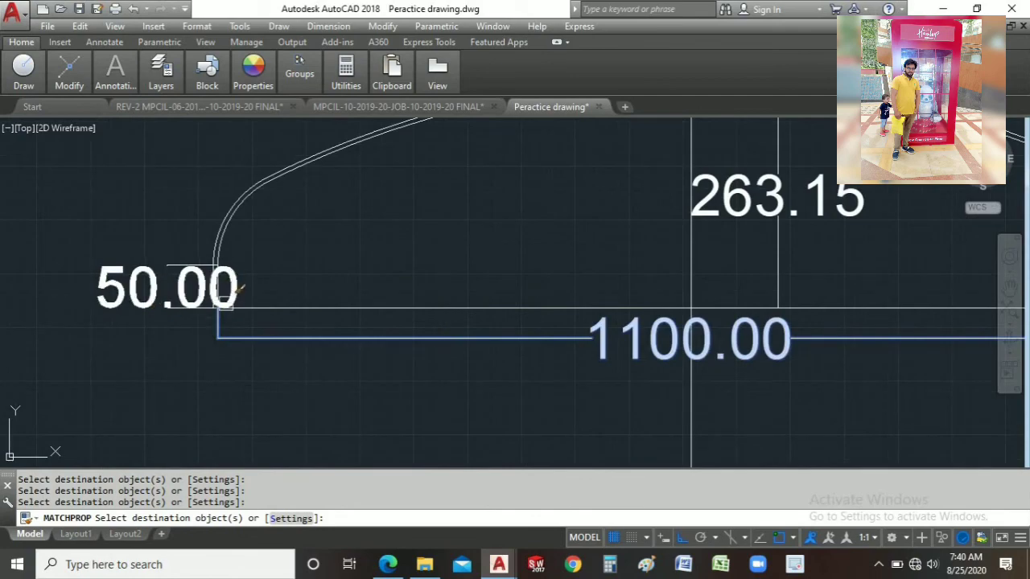
pyautogui.scroll(-3, 322, 265)
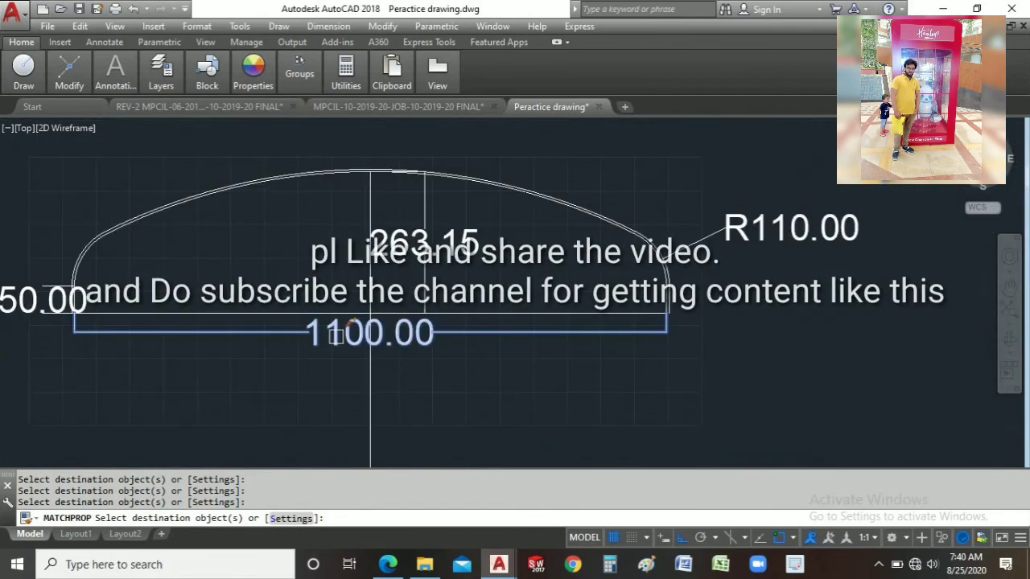